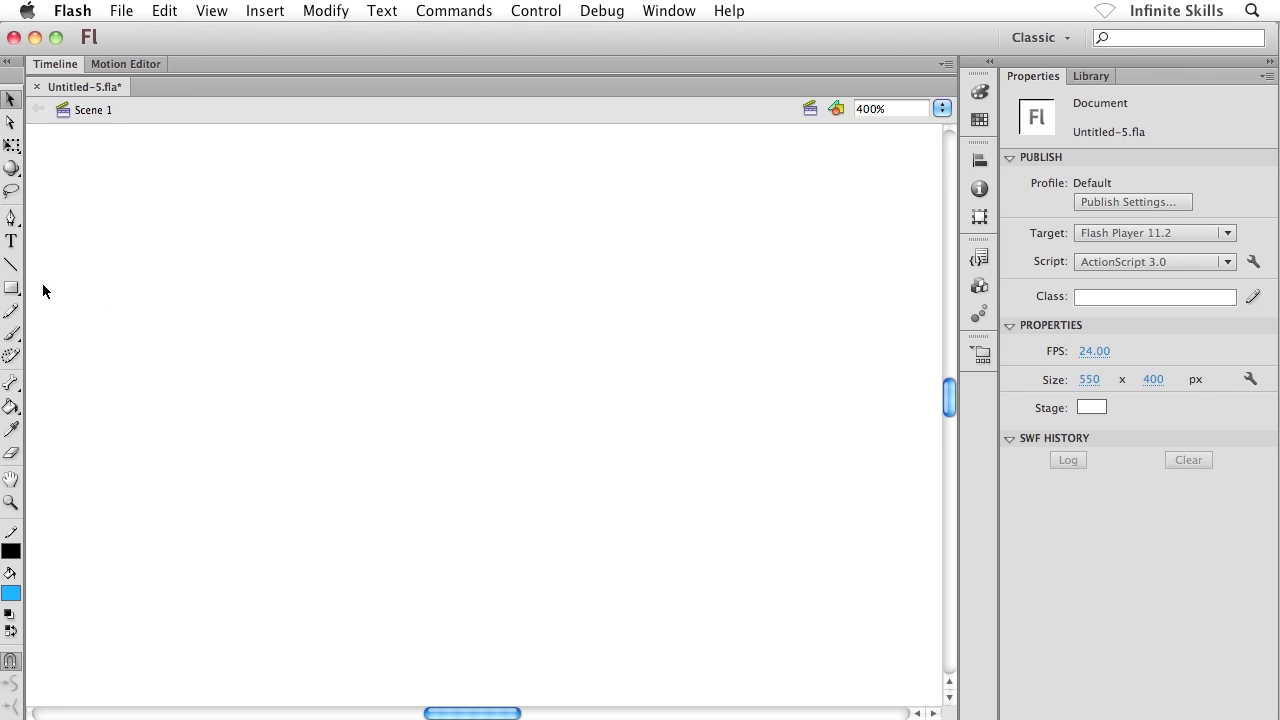
# Choose the Rectangle tool with an orange fill and Object Drawing mode turned on
pyautogui.click(13, 289)
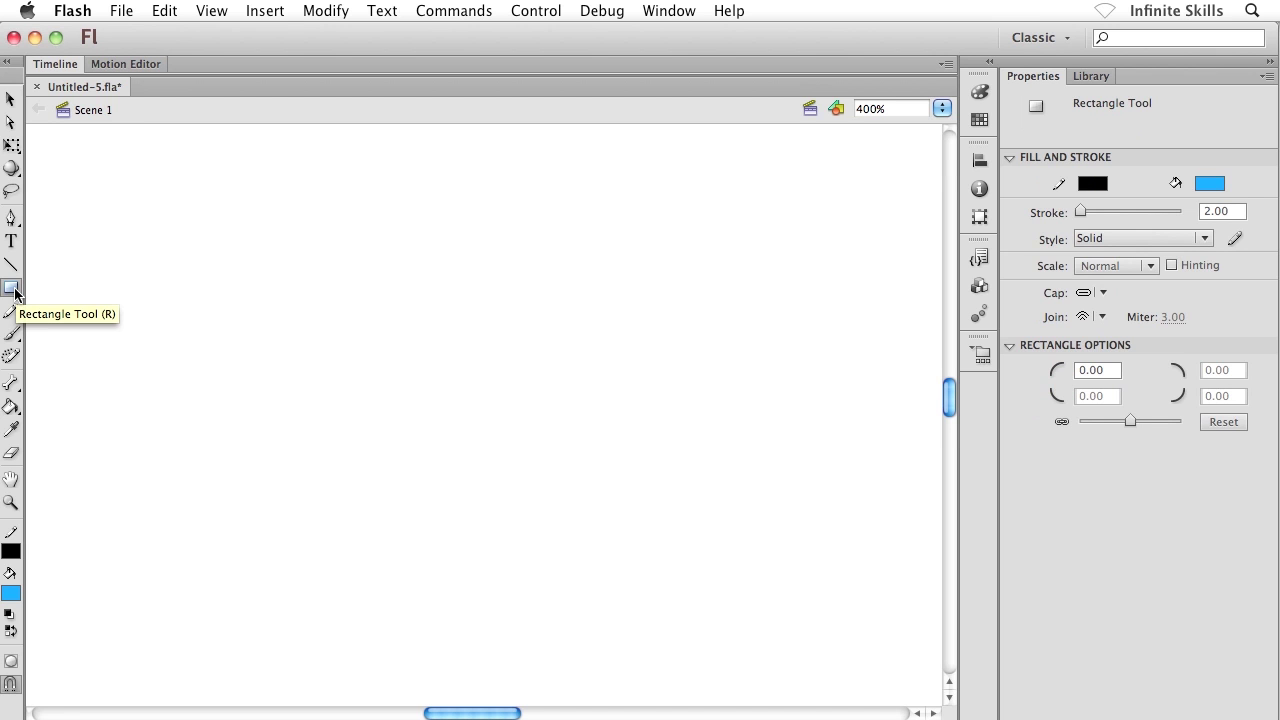
pyautogui.click(1215, 192)
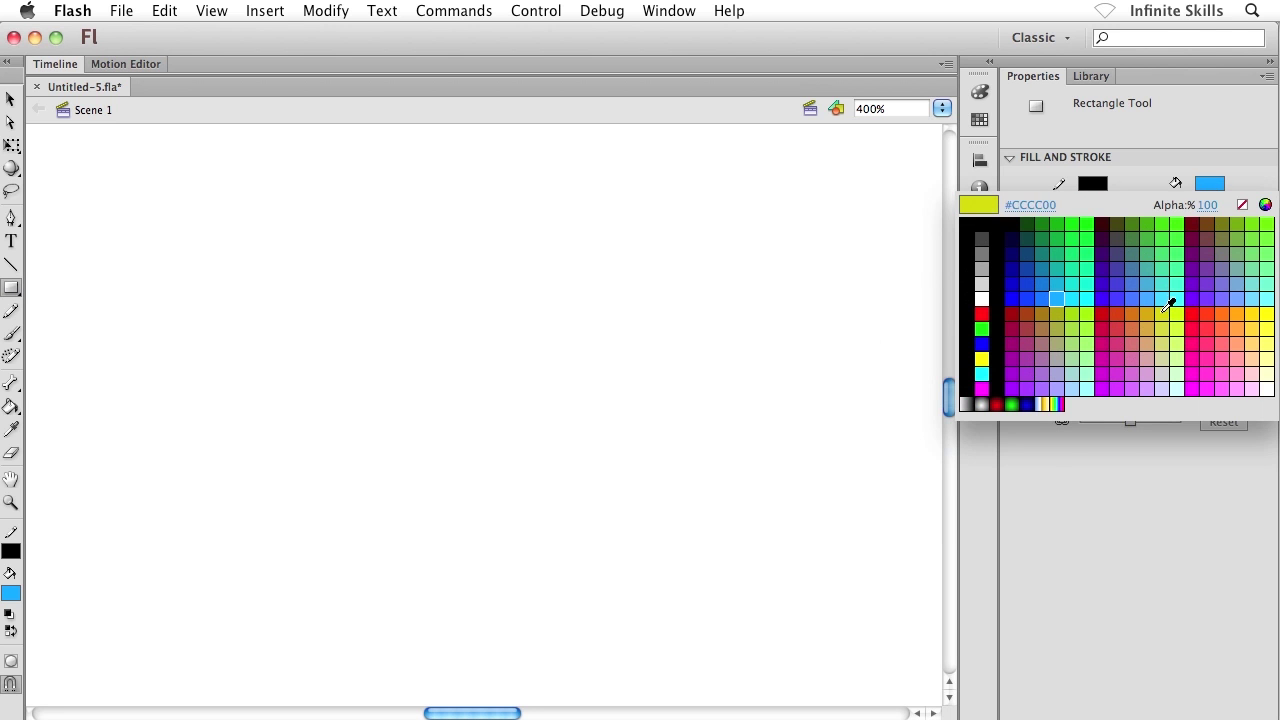
pyautogui.click(1222, 313)
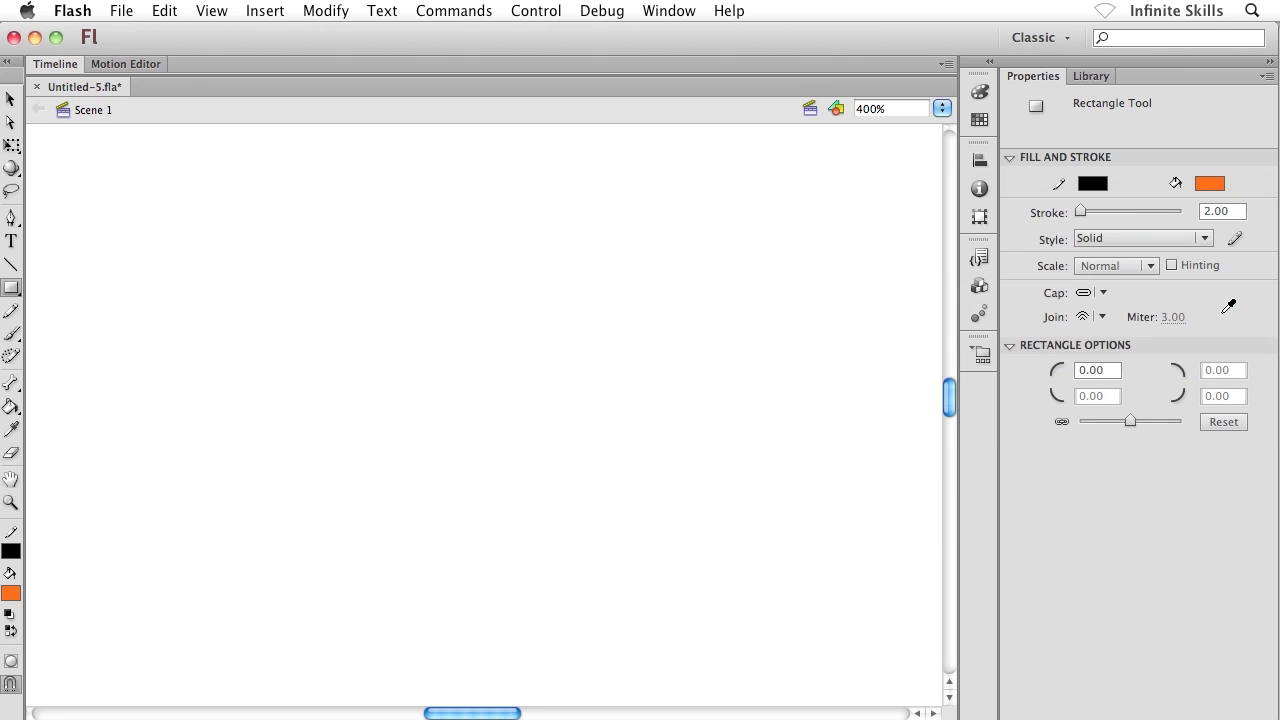
pyautogui.click(12, 665)
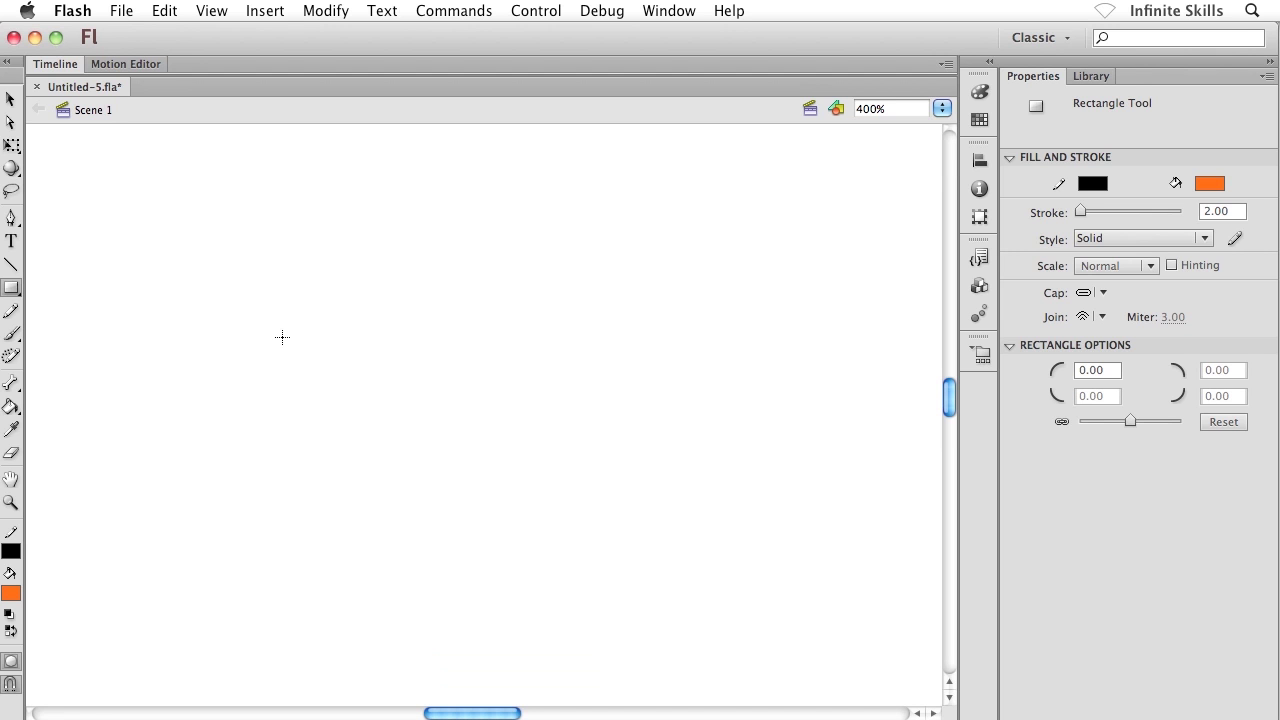
# Draw a 73.75 × 60.00 orange, black-outlined rectangle and move it toward the stage's upper left
pyautogui.moveTo(212, 230); pyautogui.dragTo(510, 471)
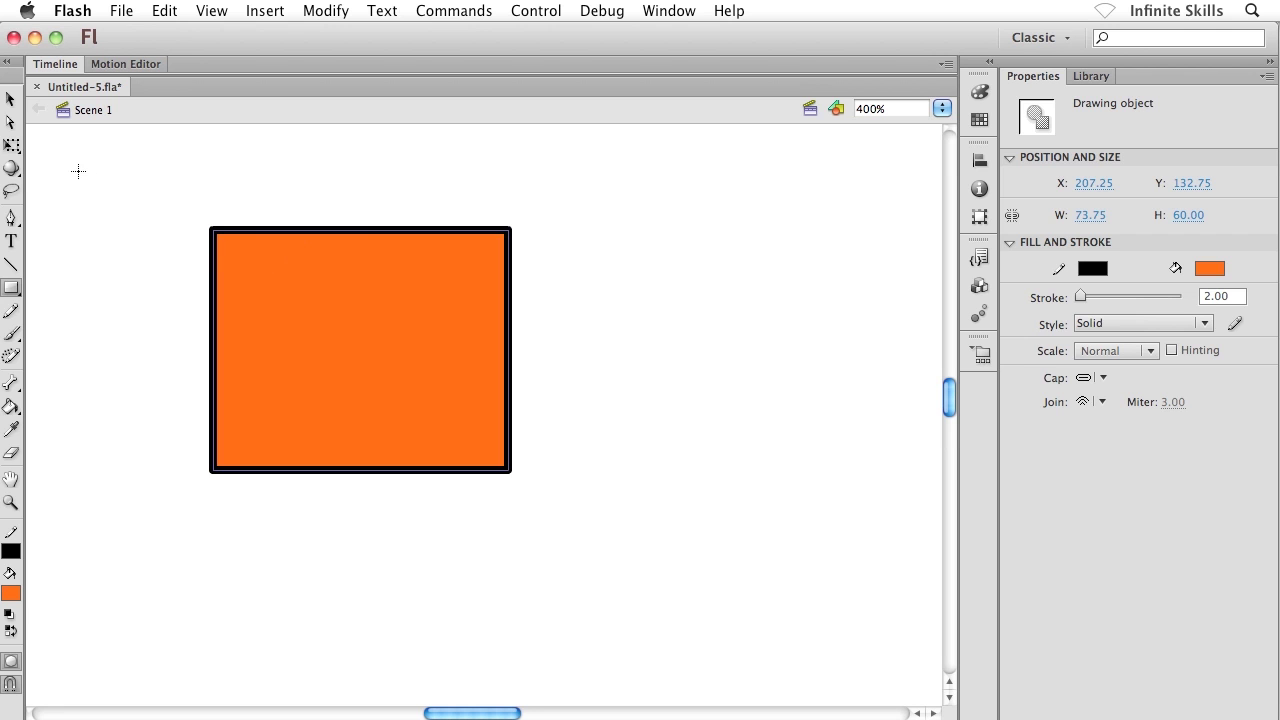
pyautogui.click(11, 101)
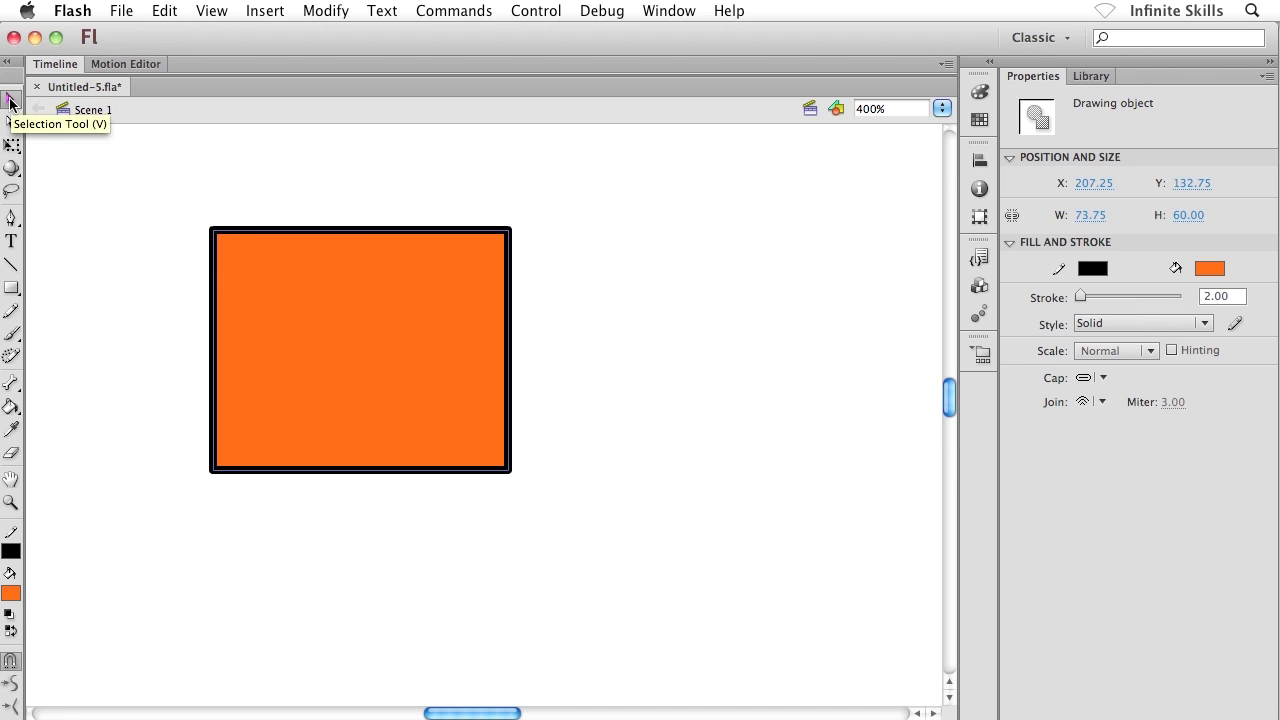
pyautogui.click(141, 302)
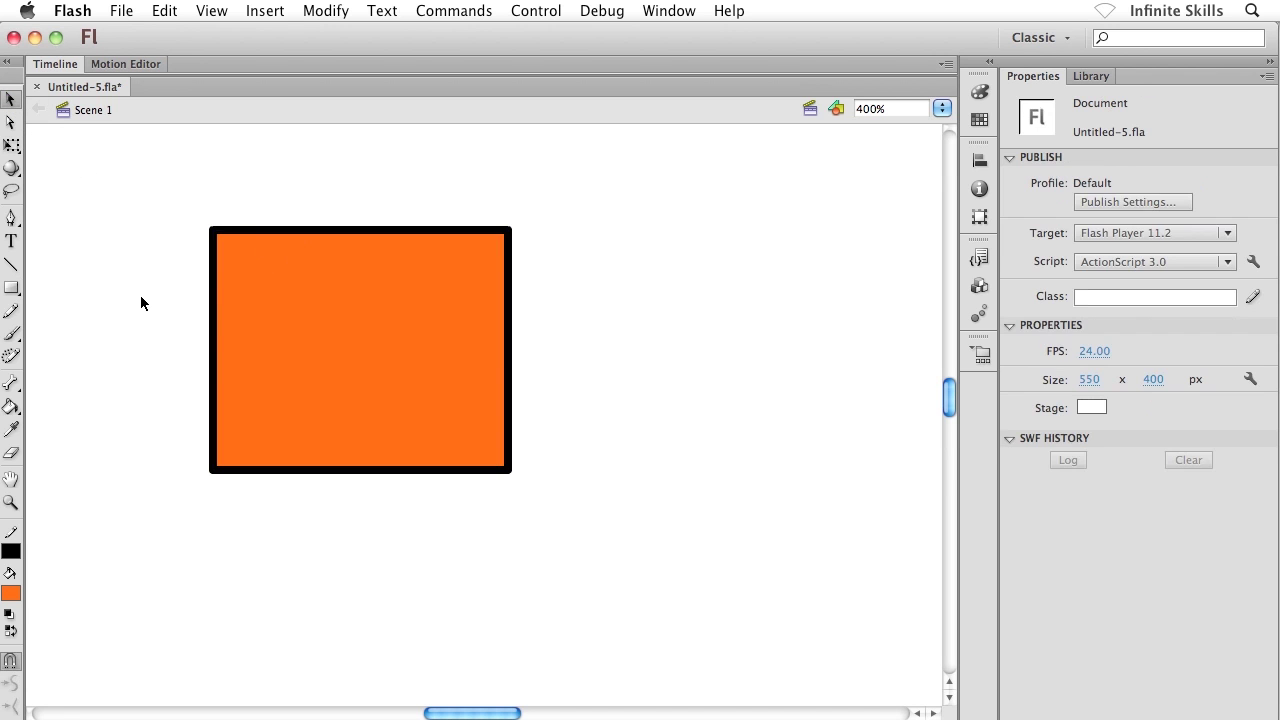
pyautogui.click(362, 324)
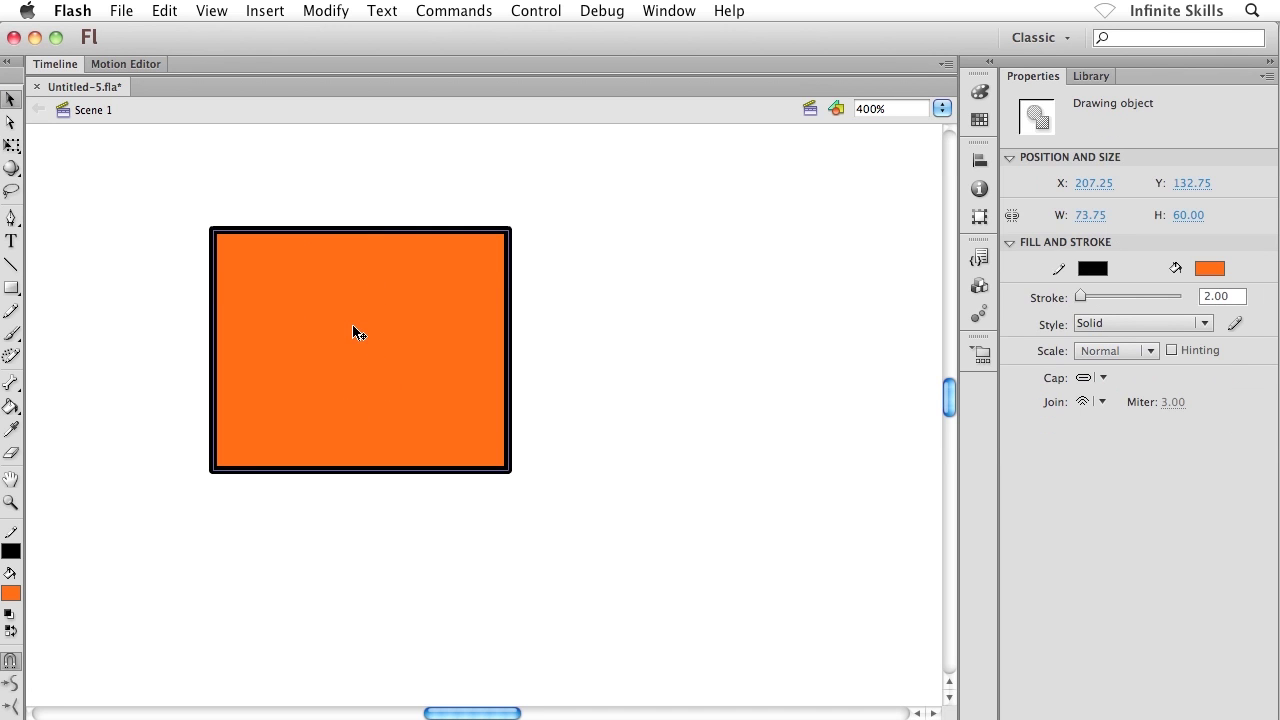
pyautogui.moveTo(357, 333)
pyautogui.mouseDown()
pyautogui.moveTo(703, 303)
pyautogui.moveTo(463, 357)
pyautogui.moveTo(279, 295)
pyautogui.mouseUp()
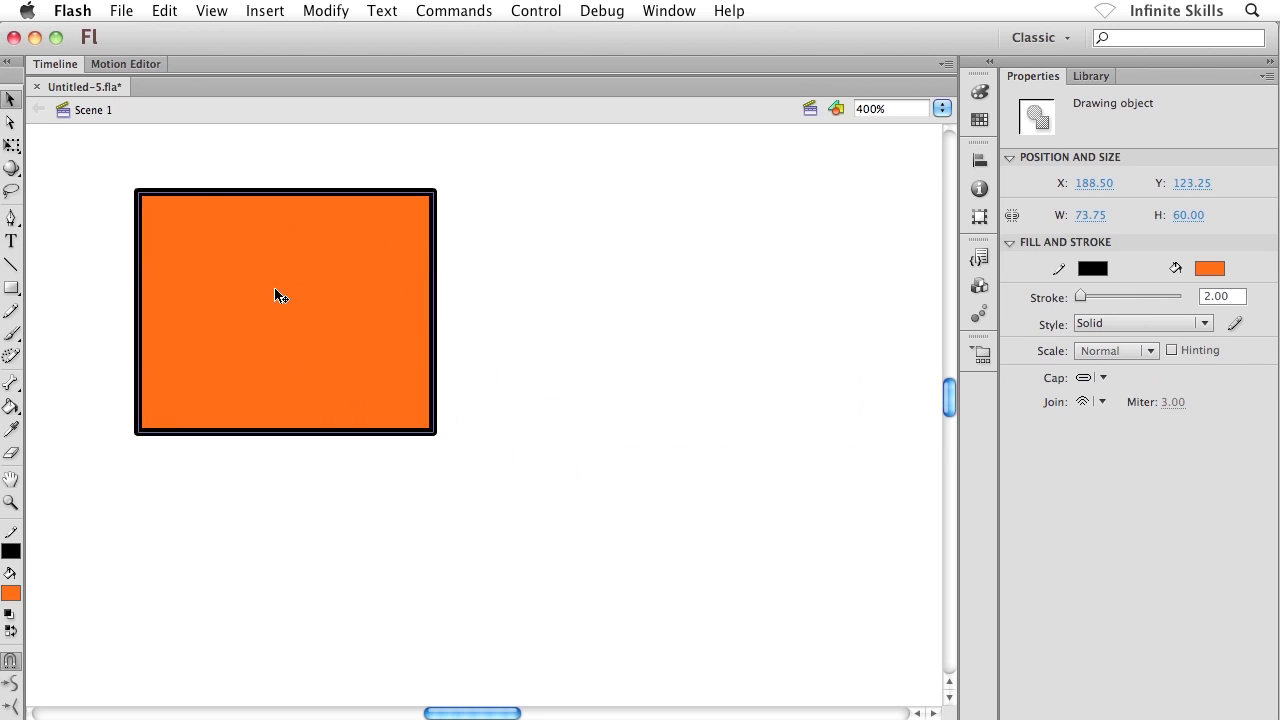
pyautogui.moveTo(255, 352); pyautogui.dragTo(205, 326)
pyautogui.moveTo(178, 272)
pyautogui.mouseDown()
pyautogui.moveTo(283, 363)
pyautogui.moveTo(561, 289)
pyautogui.moveTo(514, 320)
pyautogui.moveTo(192, 256)
pyautogui.mouseUp()
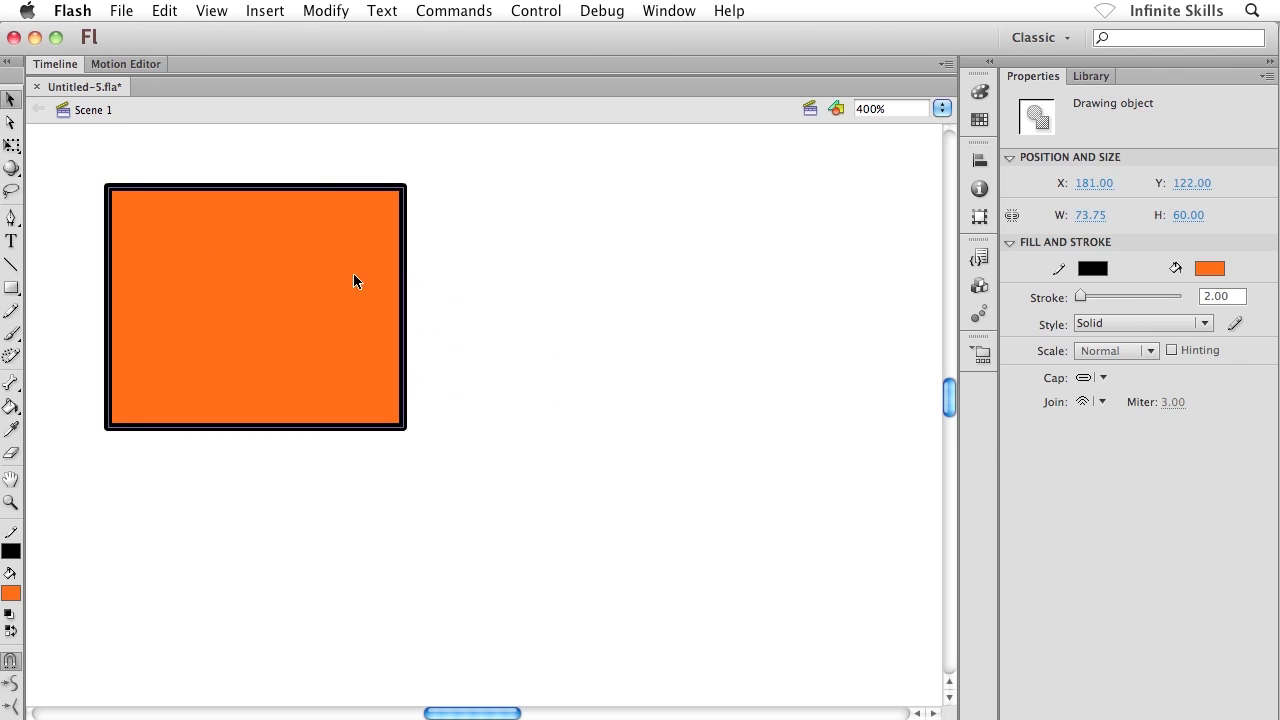
pyautogui.click(478, 272)
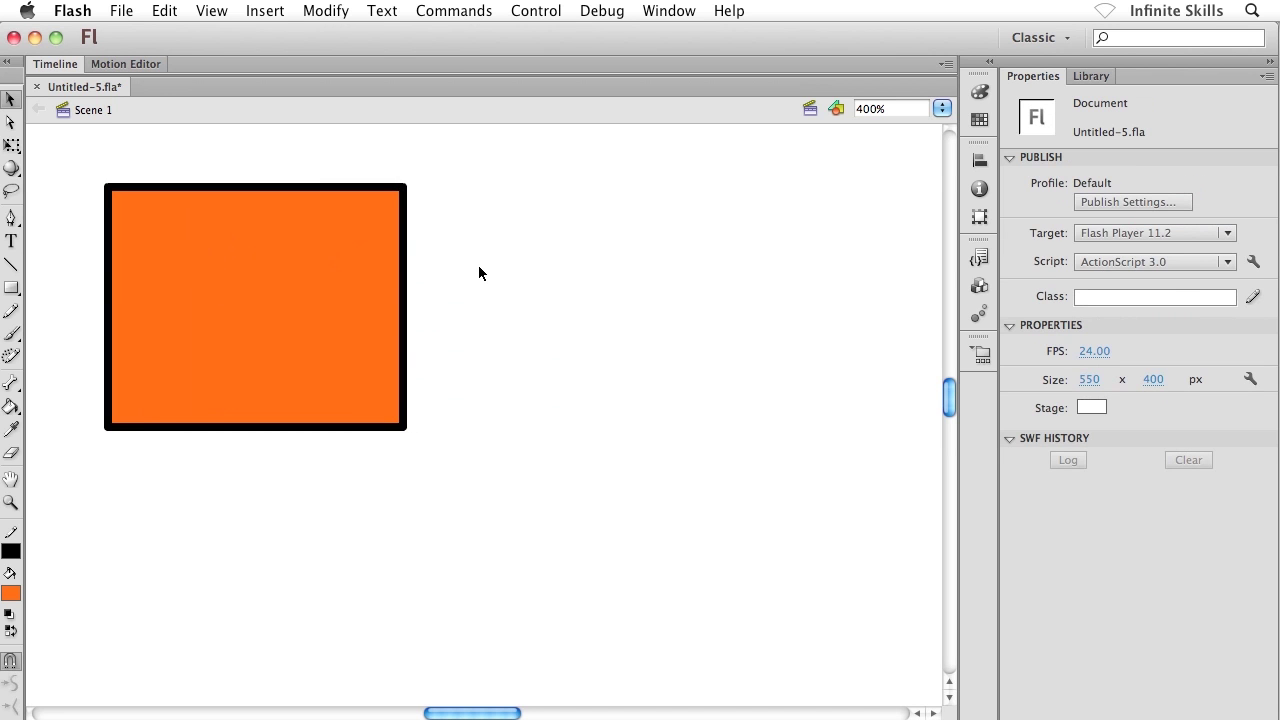
# Set the fill to dark gold and draw a 70.25 × 62.00 rectangle overlapping the orange one
pyautogui.click(12, 288)
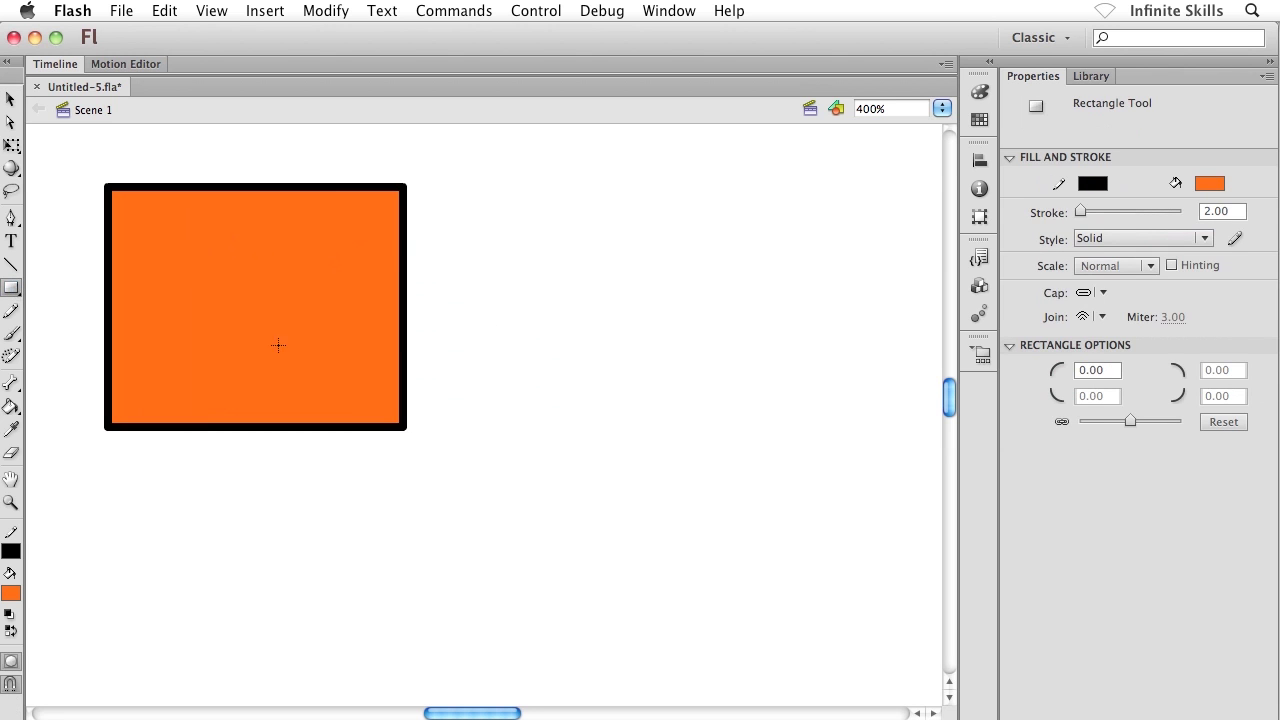
pyautogui.click(1208, 186)
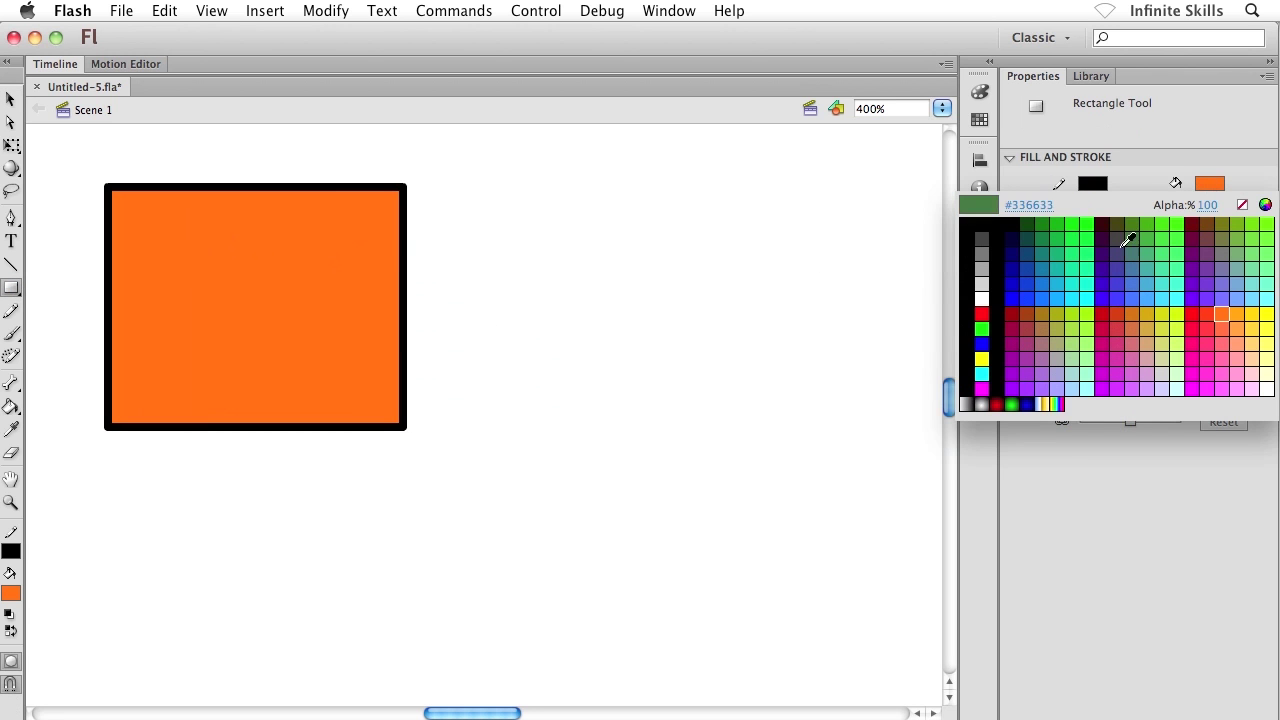
pyautogui.click(1036, 301)
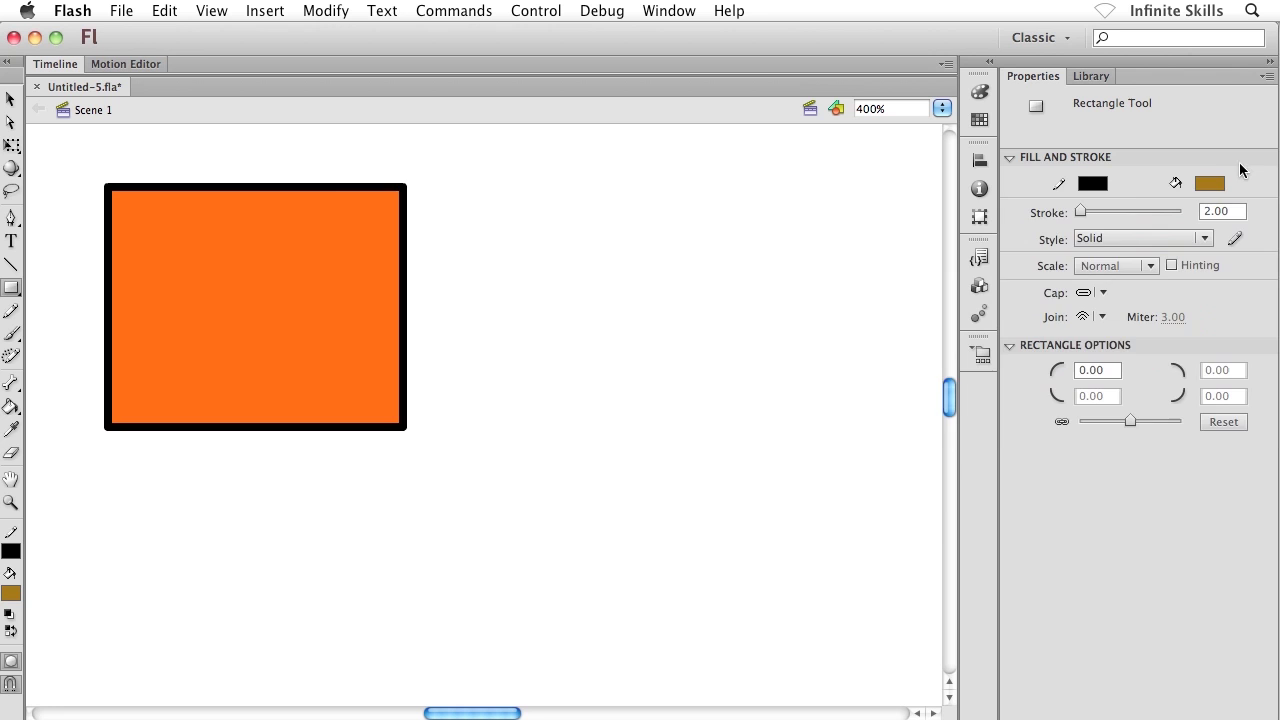
pyautogui.click(1213, 184)
pyautogui.click(1044, 315)
pyautogui.moveTo(328, 288)
pyautogui.mouseDown()
pyautogui.moveTo(594, 506)
pyautogui.moveTo(610, 536)
pyautogui.mouseUp()
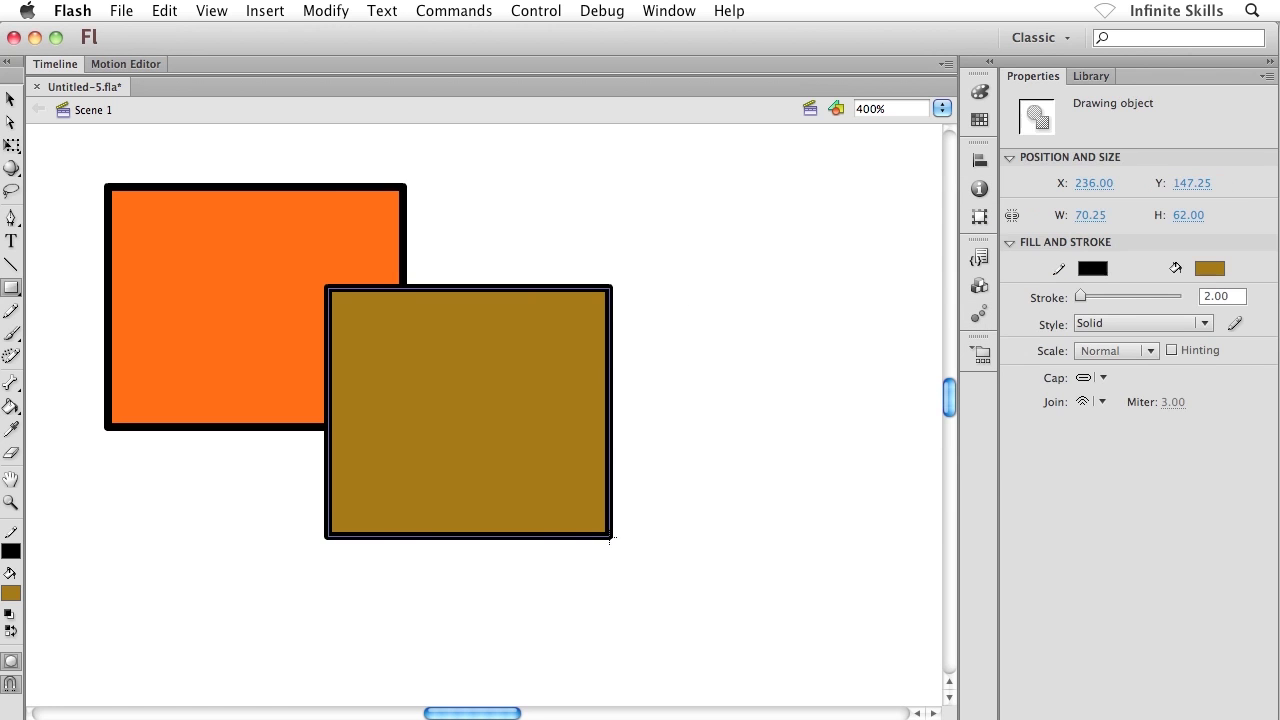
# Drag the orange and gold rectangles independently, ending with the gold one beside the orange
pyautogui.click(10, 99)
pyautogui.moveTo(195, 263)
pyautogui.mouseDown()
pyautogui.moveTo(186, 251)
pyautogui.moveTo(200, 265)
pyautogui.mouseUp()
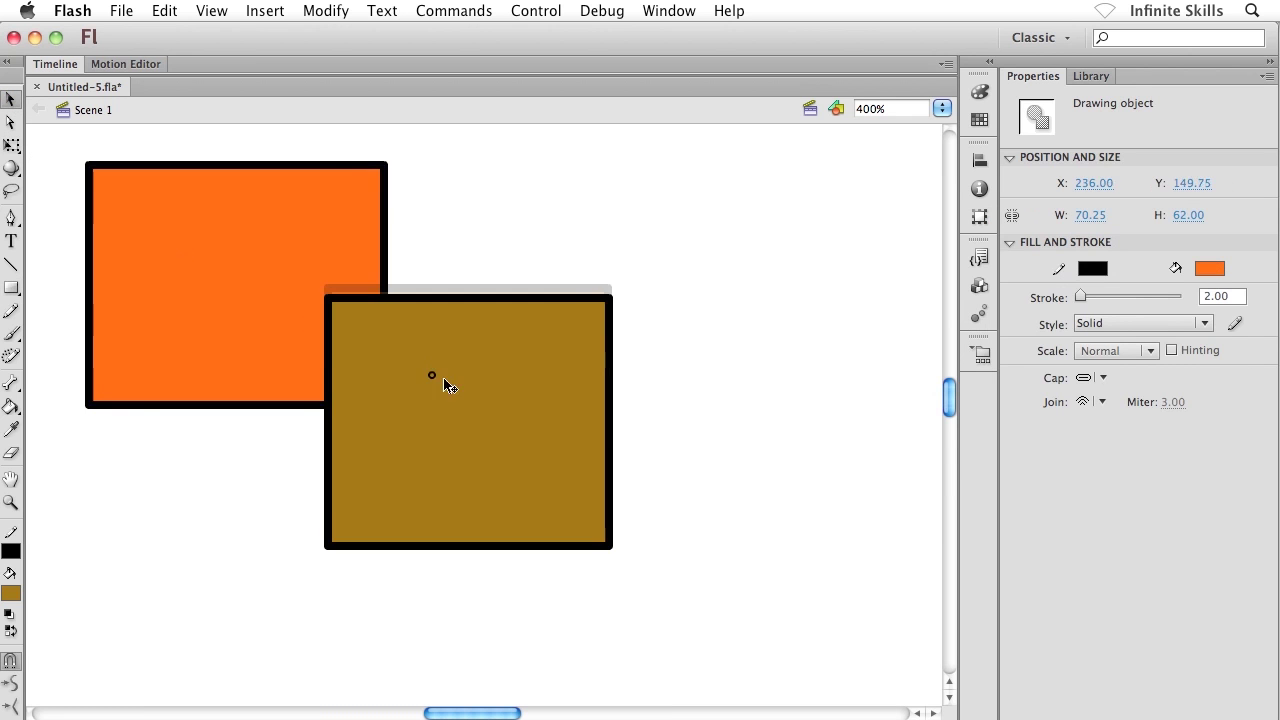
pyautogui.moveTo(446, 383); pyautogui.dragTo(692, 406)
pyautogui.moveTo(268, 320); pyautogui.dragTo(426, 408)
pyautogui.moveTo(660, 412); pyautogui.dragTo(554, 417)
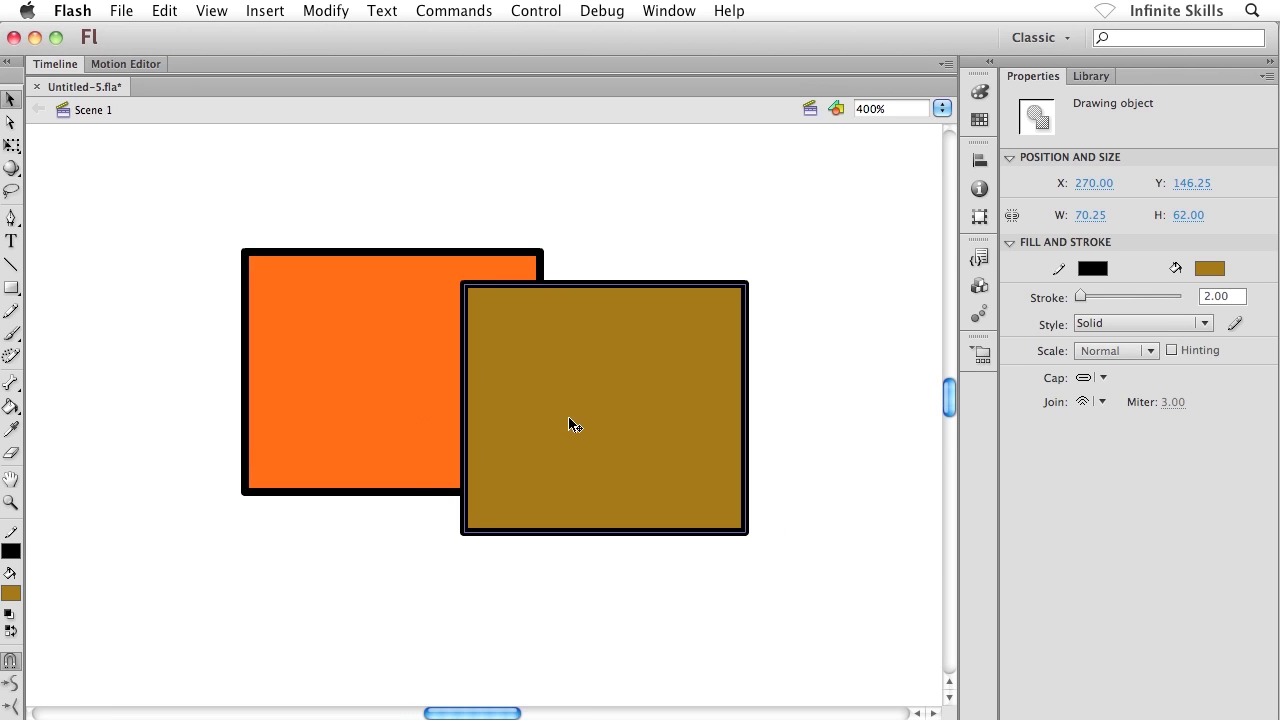
pyautogui.moveTo(655, 395); pyautogui.dragTo(760, 360)
pyautogui.moveTo(462, 385); pyautogui.dragTo(388, 344)
pyautogui.moveTo(697, 362); pyautogui.dragTo(648, 343)
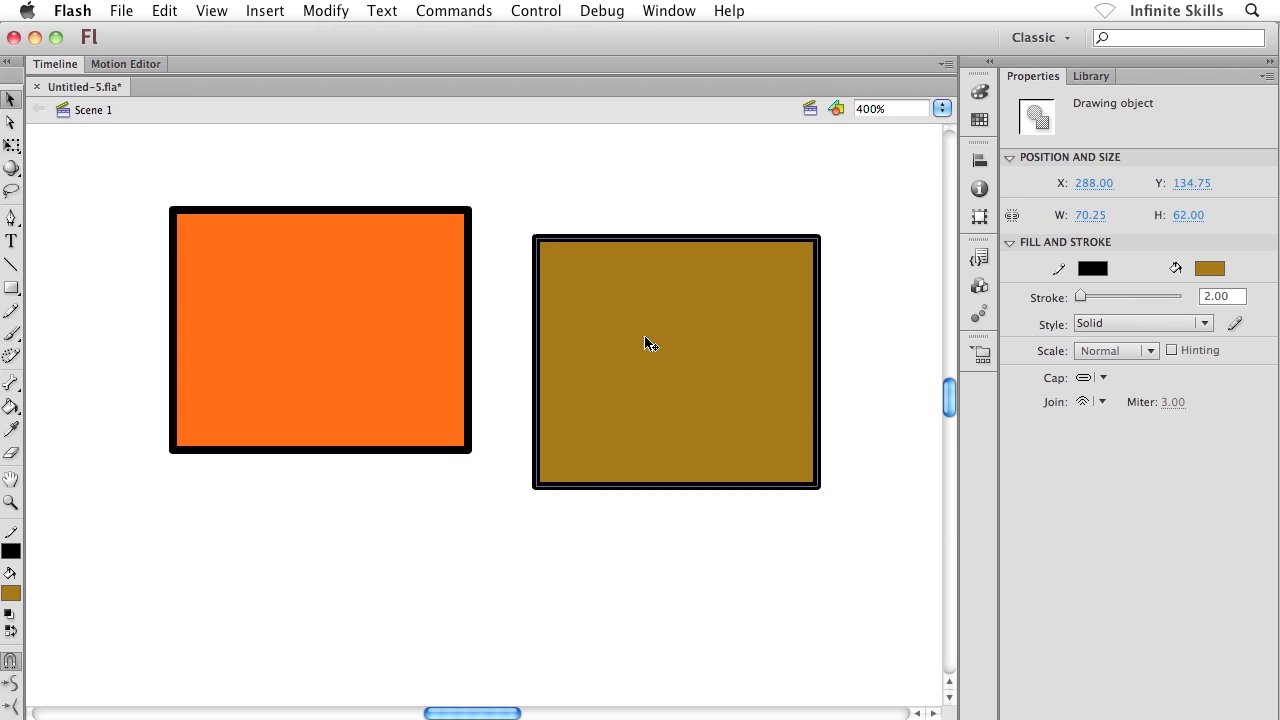
# Delete both rectangles from the stage, then draw and undo a test rectangle
pyautogui.press('super+a')
pyautogui.press('Delete')
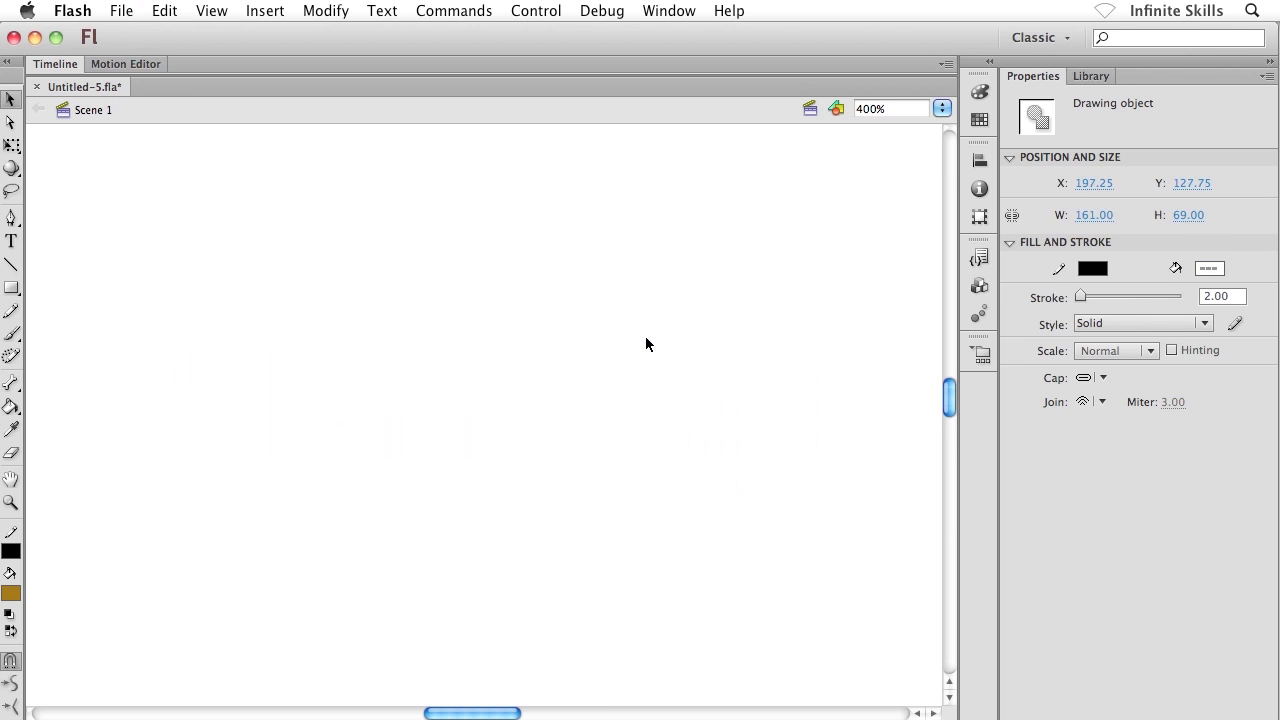
pyautogui.click(11, 287)
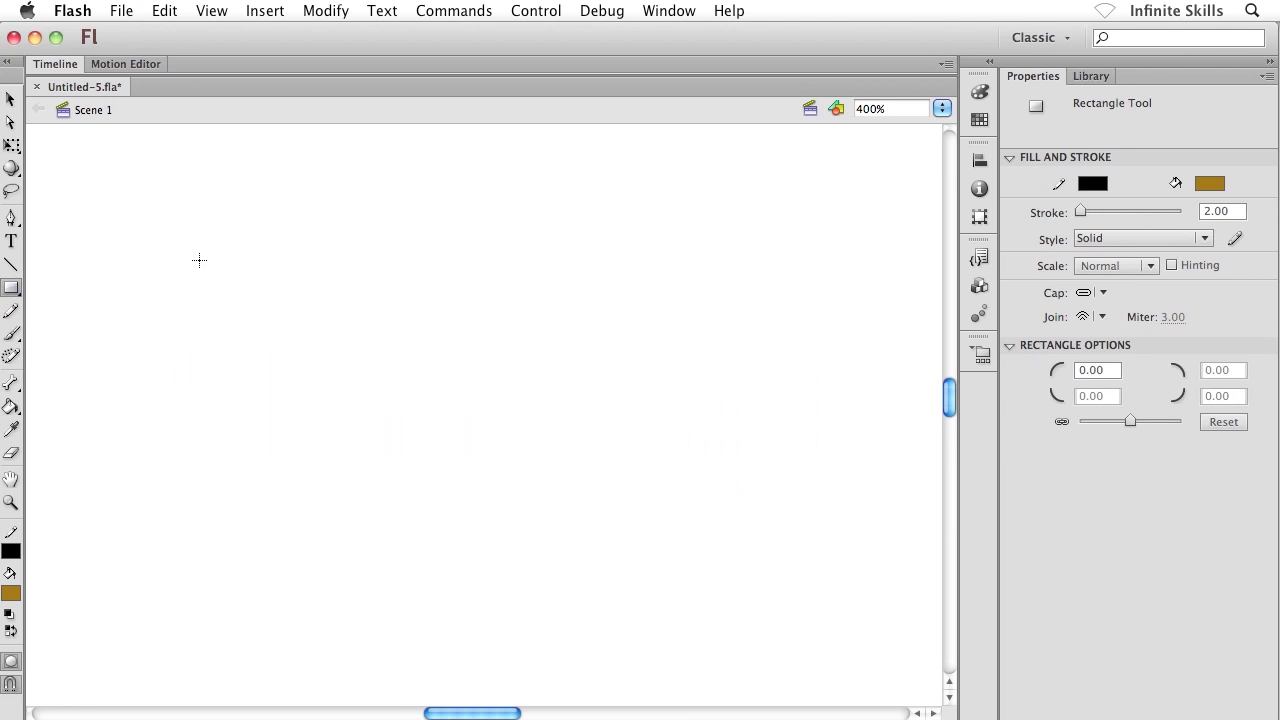
pyautogui.moveTo(182, 233); pyautogui.dragTo(406, 413)
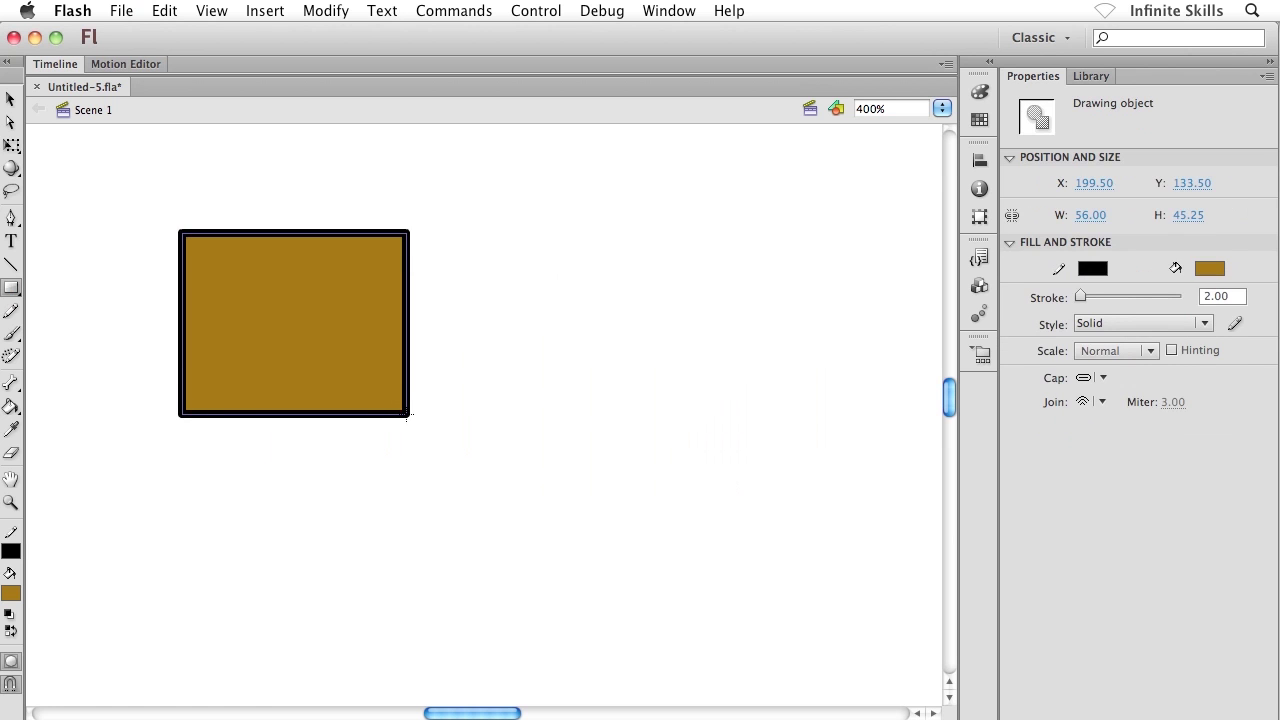
pyautogui.press('super+z')
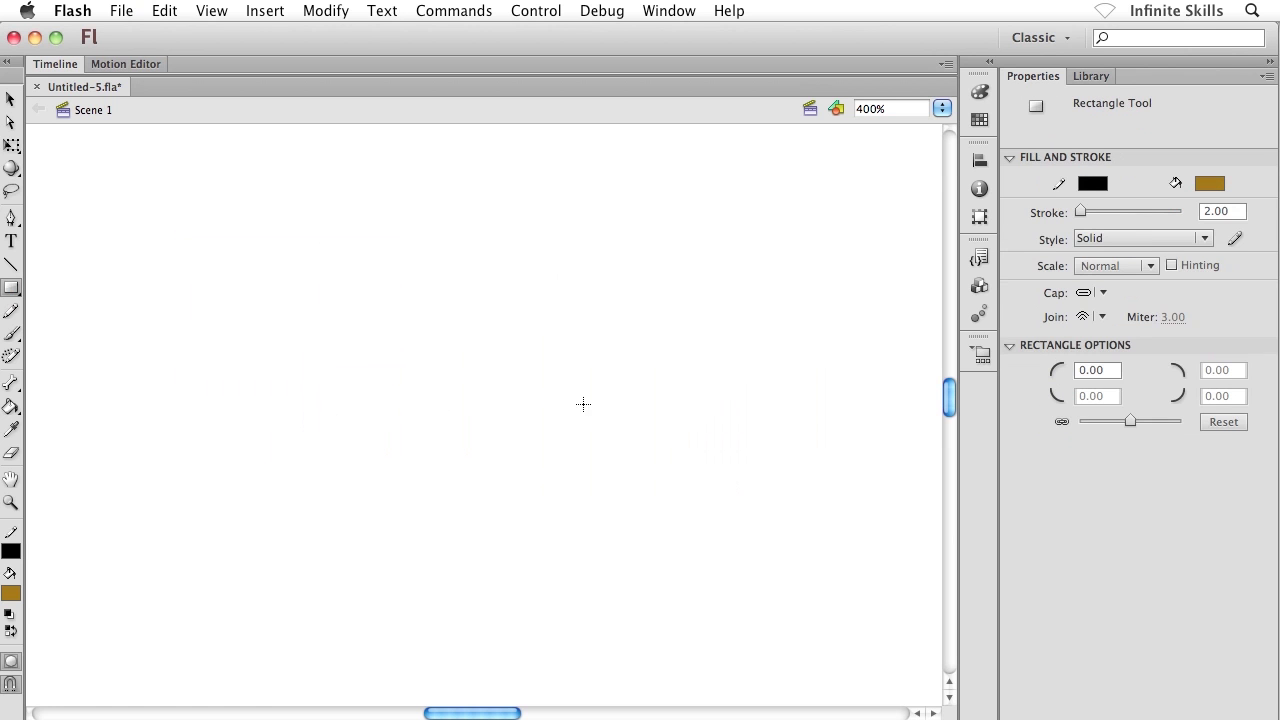
# Set the stroke to none and draw two overlapping outline-free gold rectangles (69.50 × 64.75, 70.50 × 49.25)
pyautogui.click(1092, 186)
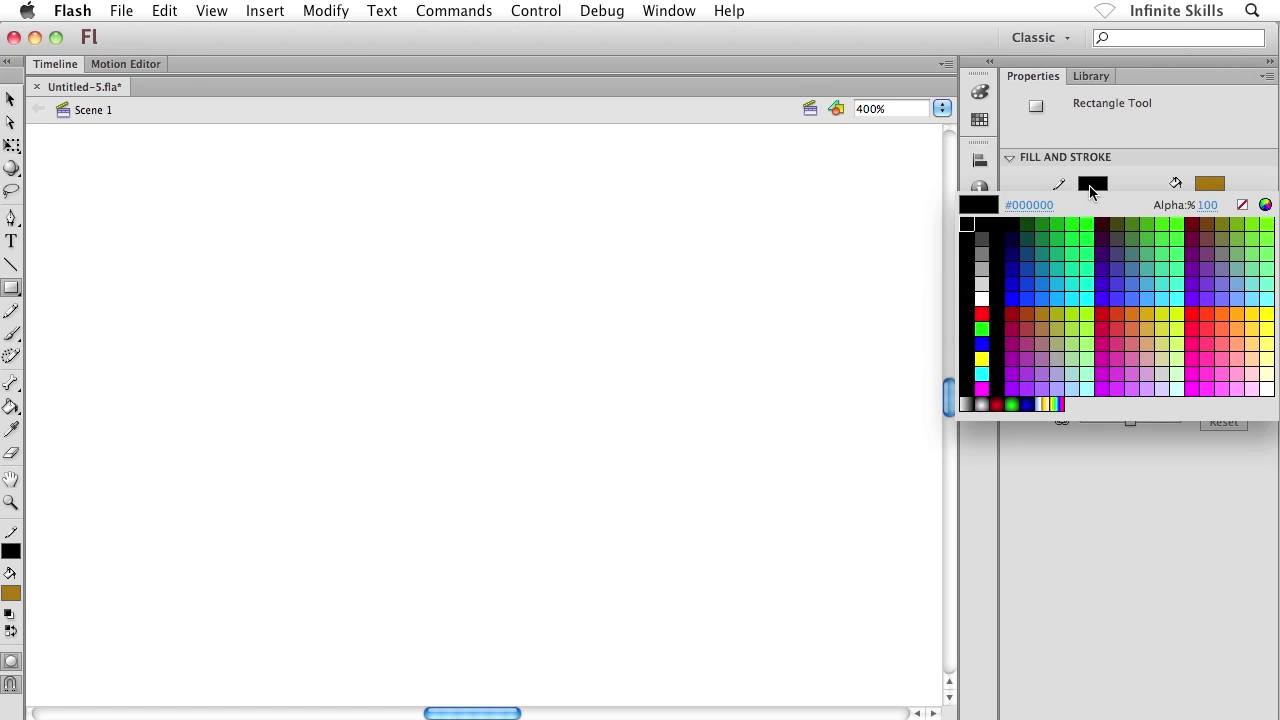
pyautogui.click(1242, 205)
pyautogui.moveTo(203, 209)
pyautogui.mouseDown()
pyautogui.moveTo(400, 437)
pyautogui.moveTo(481, 470)
pyautogui.mouseUp()
pyautogui.moveTo(362, 345)
pyautogui.mouseDown()
pyautogui.moveTo(506, 466)
pyautogui.moveTo(645, 542)
pyautogui.mouseUp()
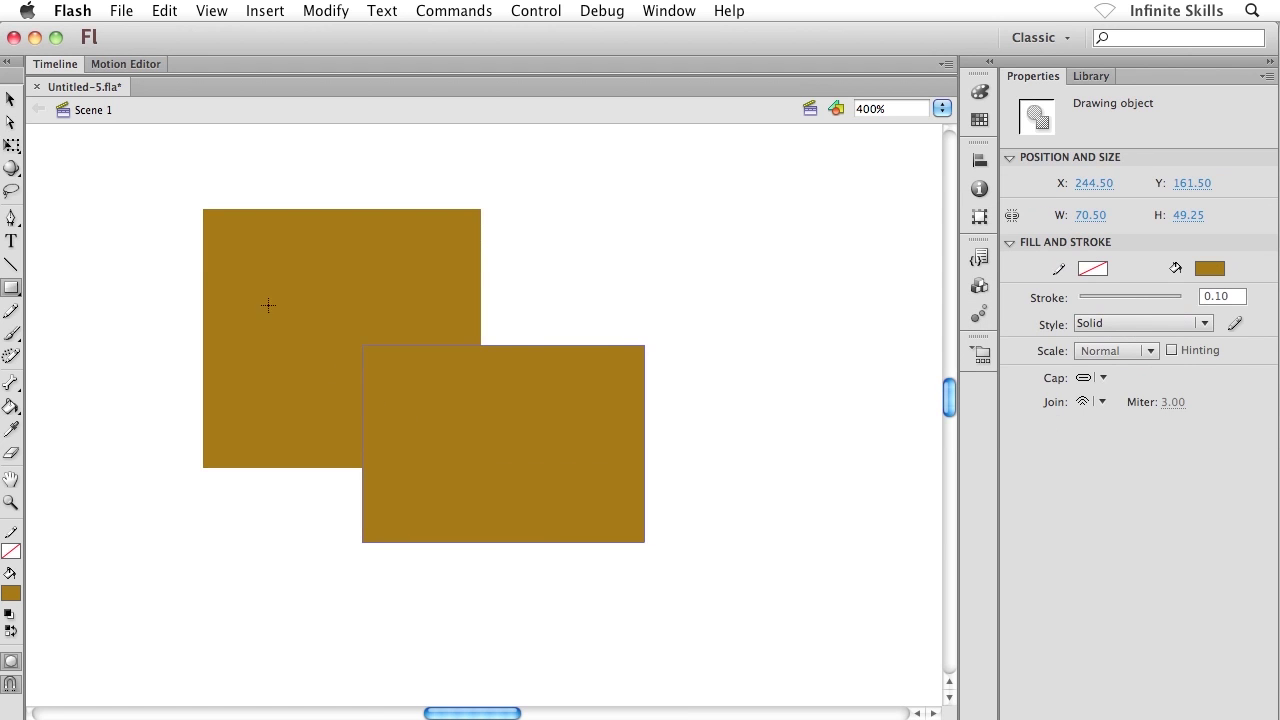
# Move each gold rectangle on its own so the two sit apart
pyautogui.click(10, 100)
pyautogui.click(131, 244)
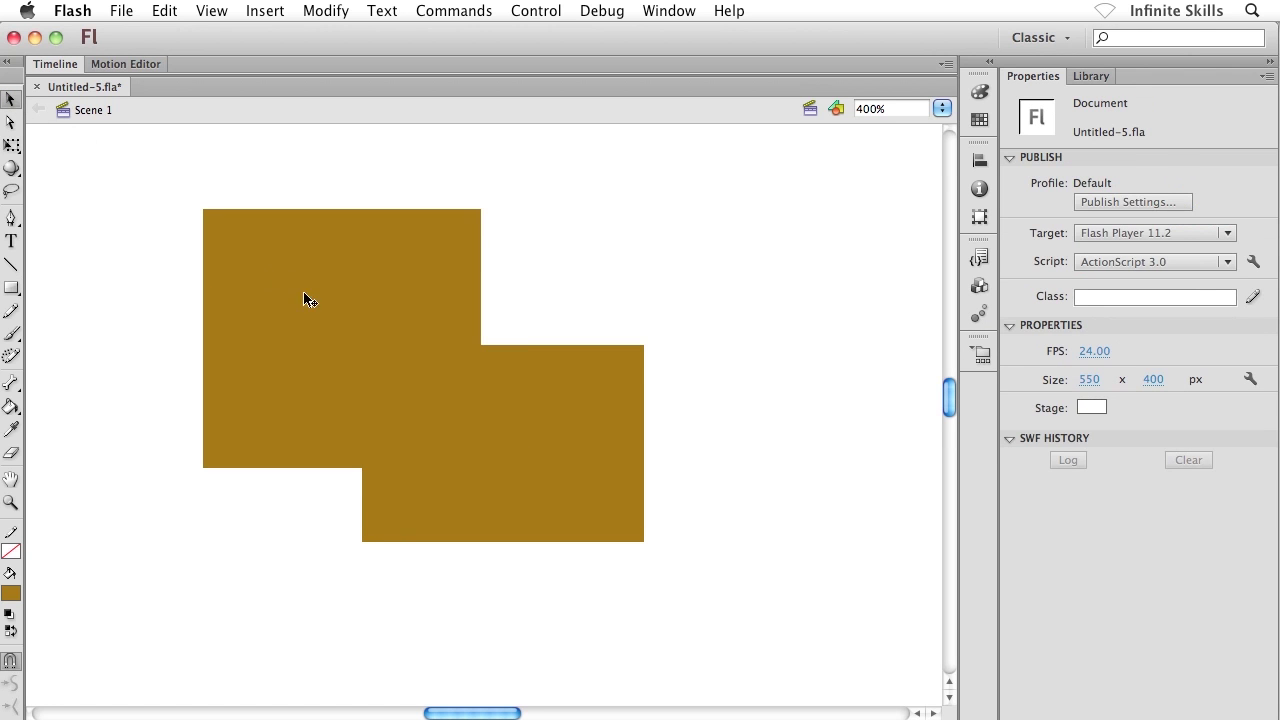
pyautogui.moveTo(518, 446); pyautogui.dragTo(656, 506)
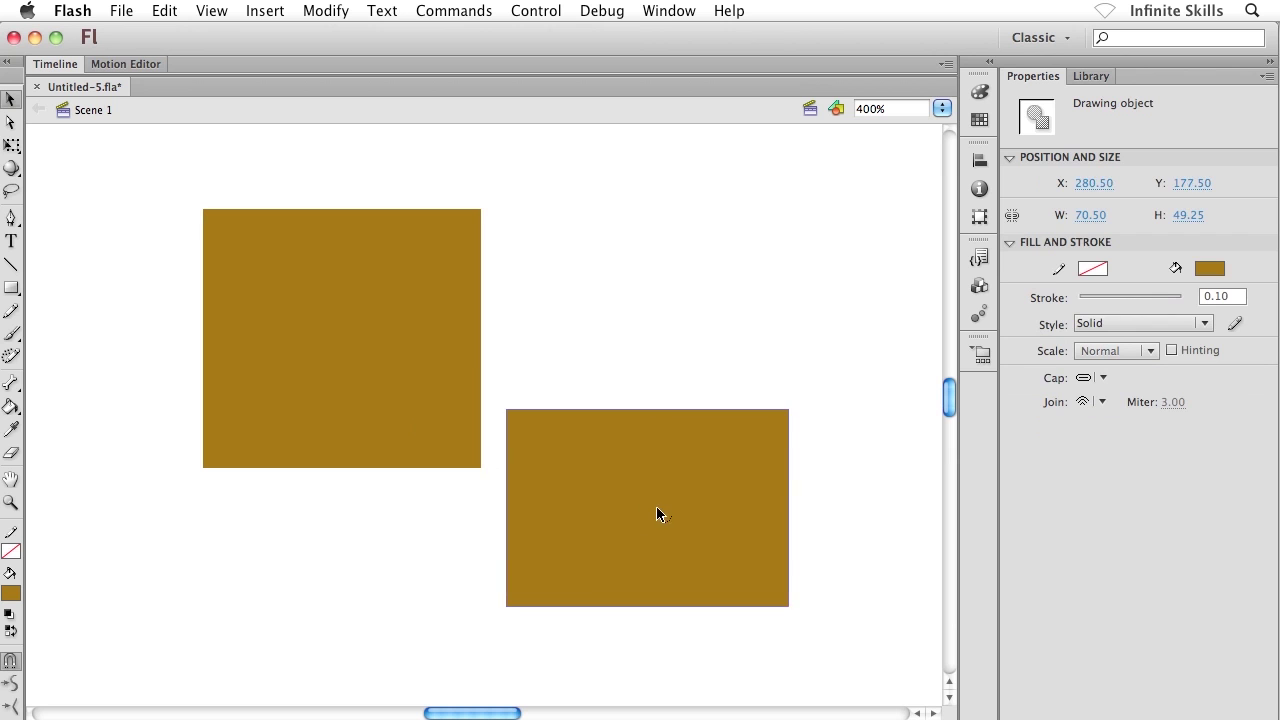
pyautogui.moveTo(376, 386); pyautogui.dragTo(270, 354)
pyautogui.moveTo(514, 463); pyautogui.dragTo(457, 382)
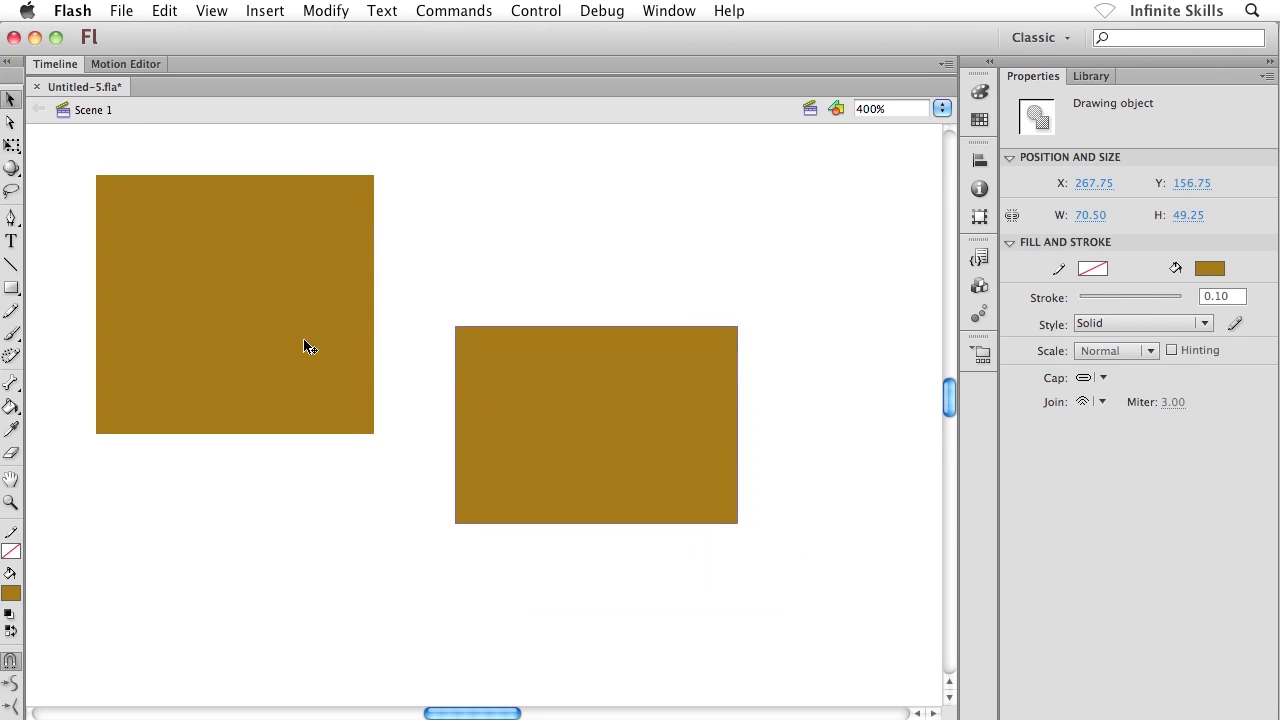
pyautogui.moveTo(278, 337); pyautogui.dragTo(310, 375)
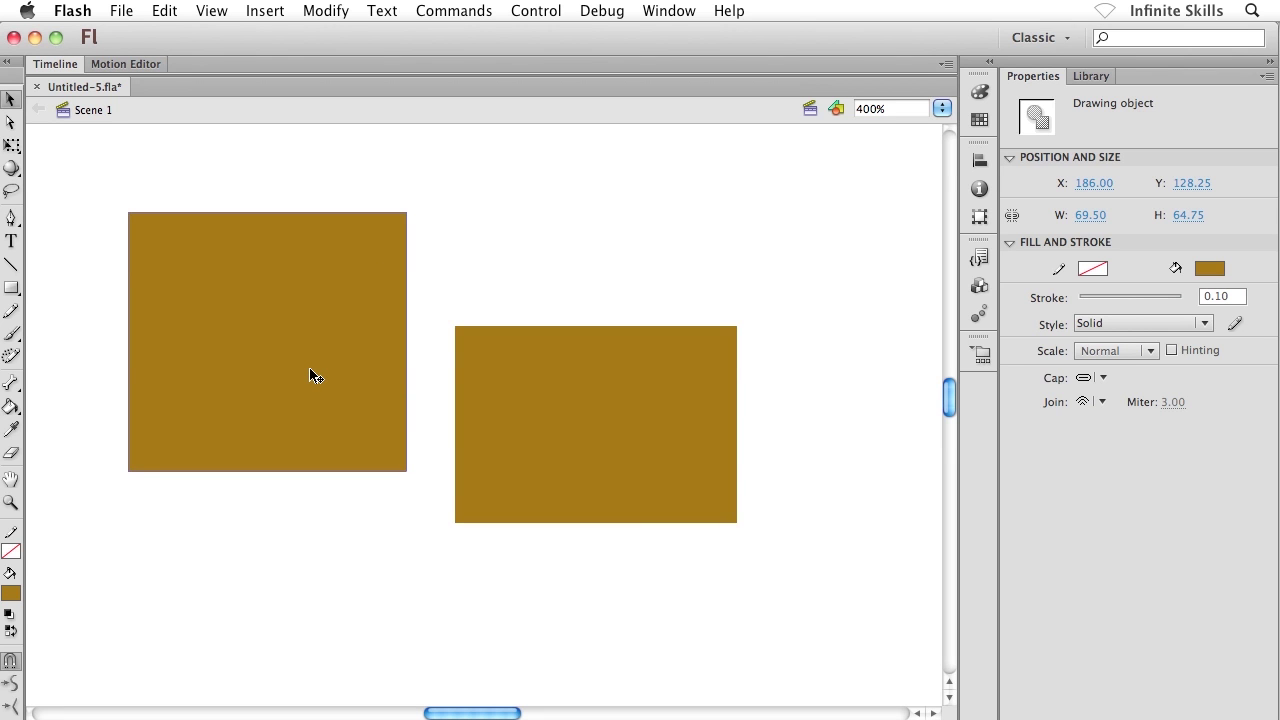
# Clear the stage and set the Rectangle tool's outline colour to black
pyautogui.press('super+a')
pyautogui.press('Delete')
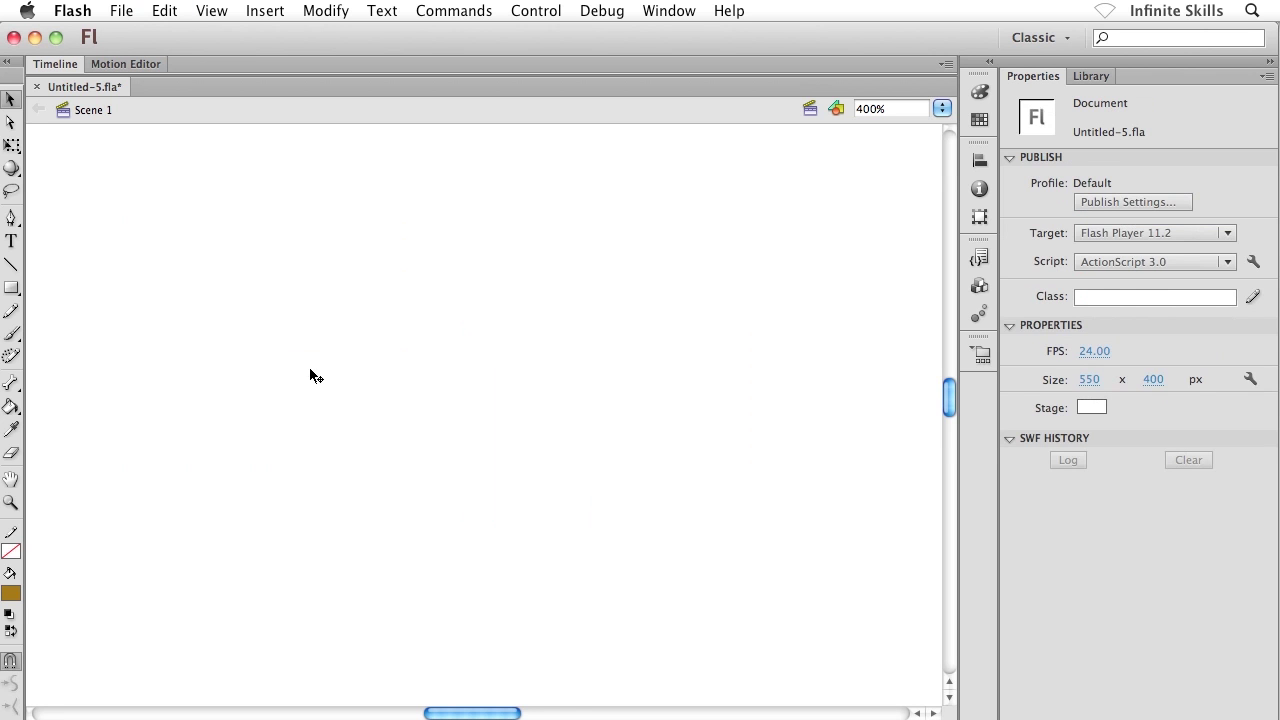
pyautogui.click(11, 288)
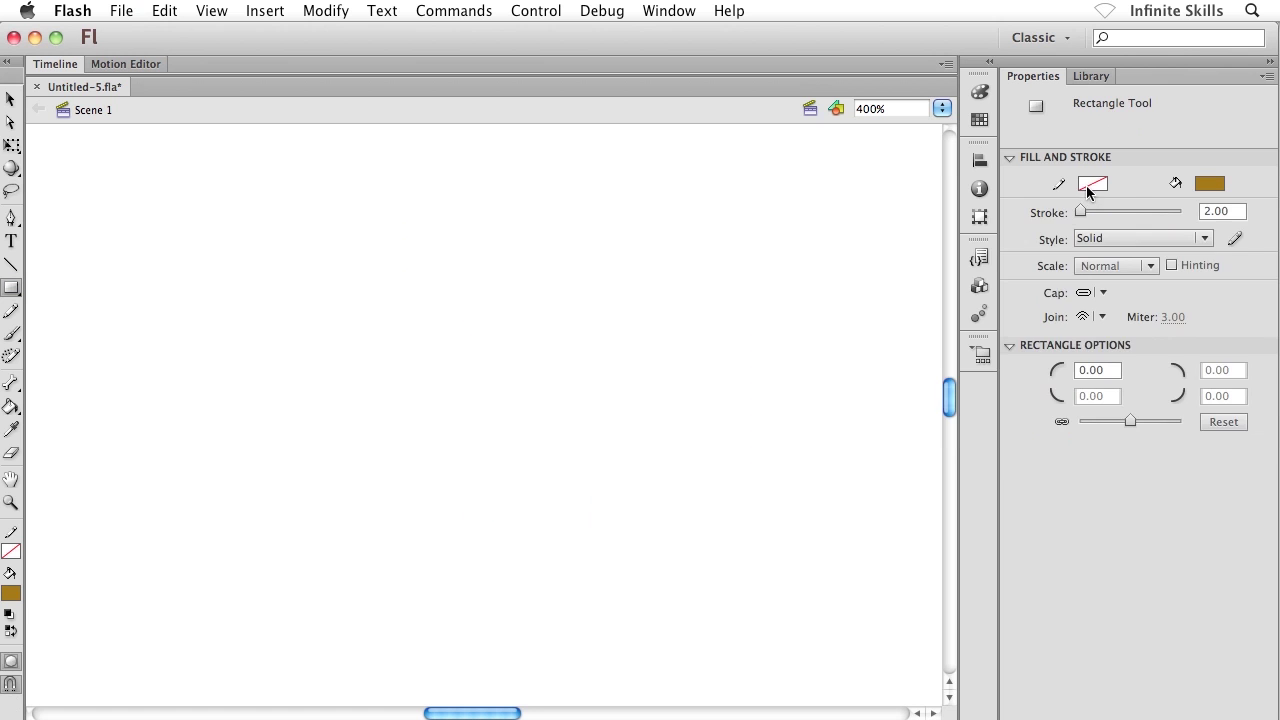
pyautogui.click(1092, 184)
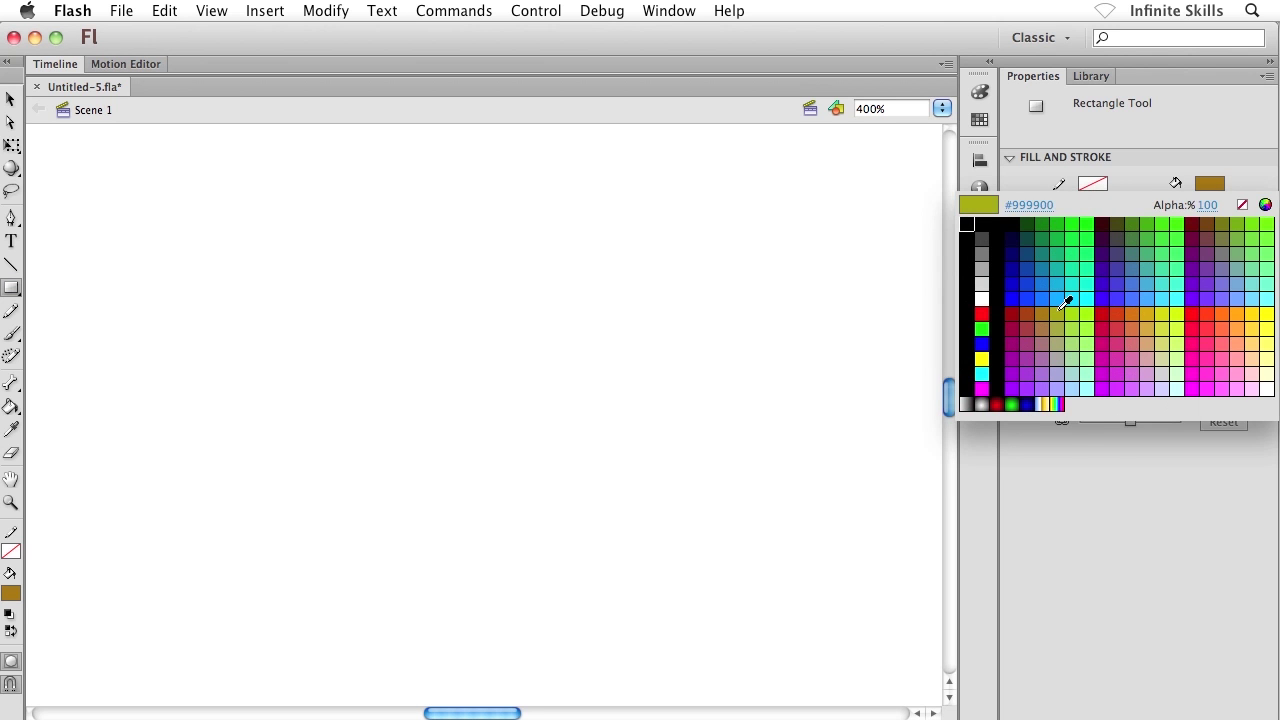
pyautogui.click(1064, 304)
pyautogui.click(1100, 184)
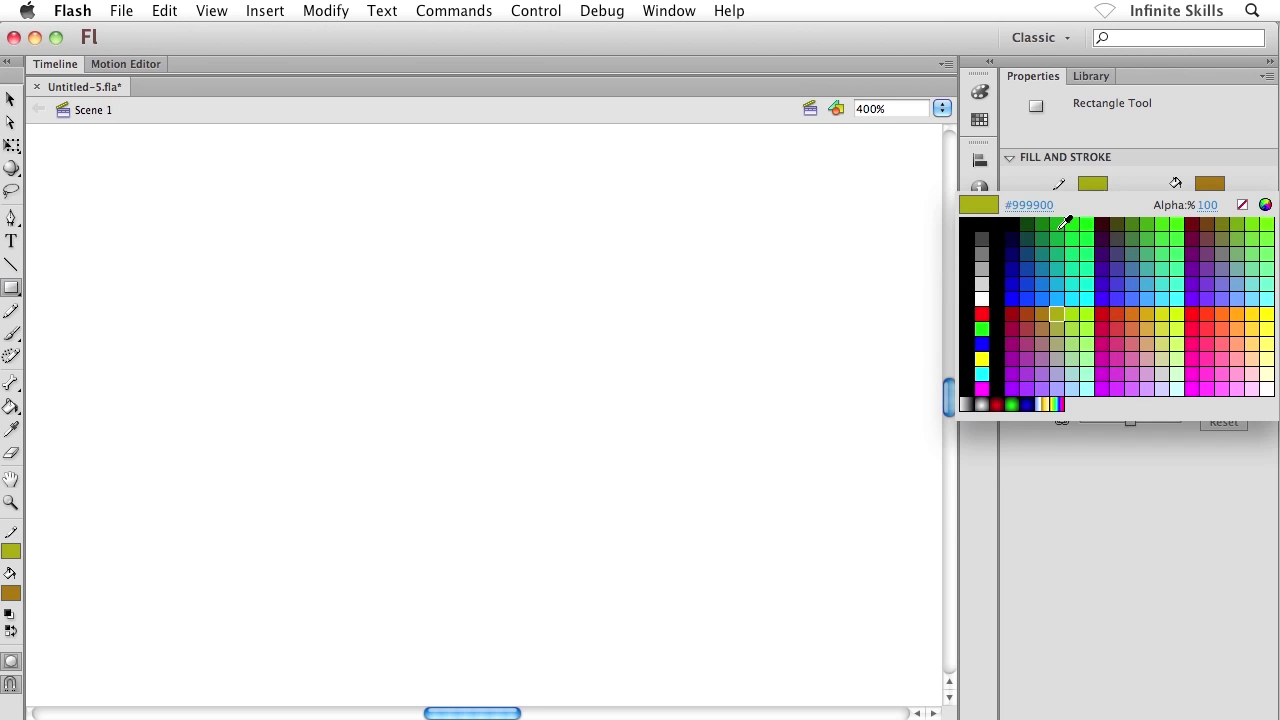
pyautogui.click(978, 282)
# Set the fill to brown #996633 and draw a 76.75 × 72.25 rectangle mid-stage
pyautogui.click(1208, 184)
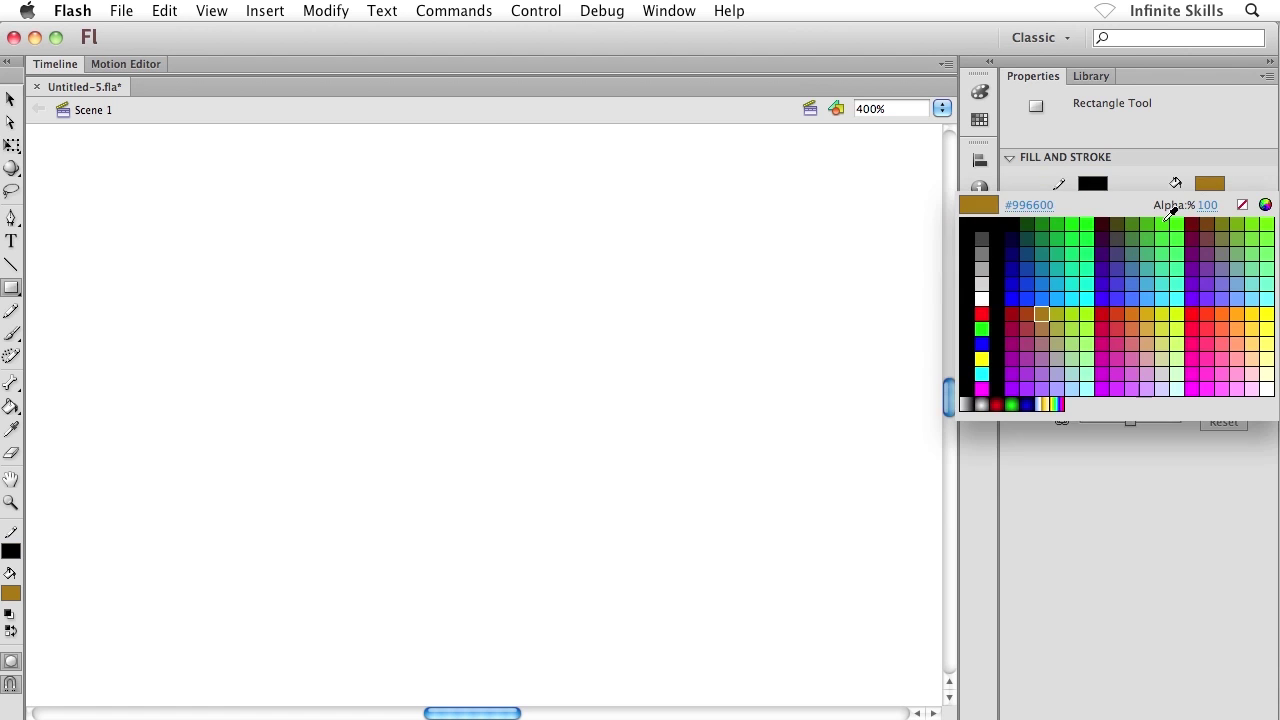
pyautogui.click(1045, 317)
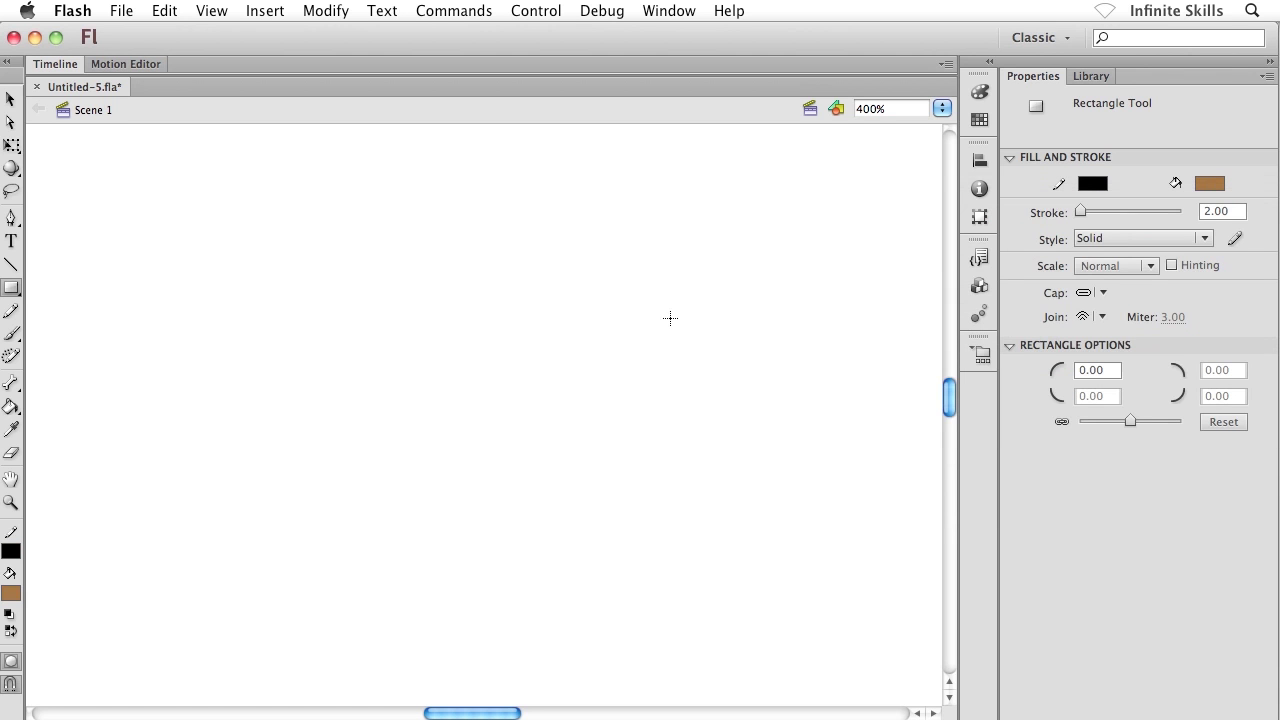
pyautogui.moveTo(282, 228)
pyautogui.mouseDown()
pyautogui.moveTo(410, 357)
pyautogui.moveTo(577, 480)
pyautogui.moveTo(590, 518)
pyautogui.mouseUp()
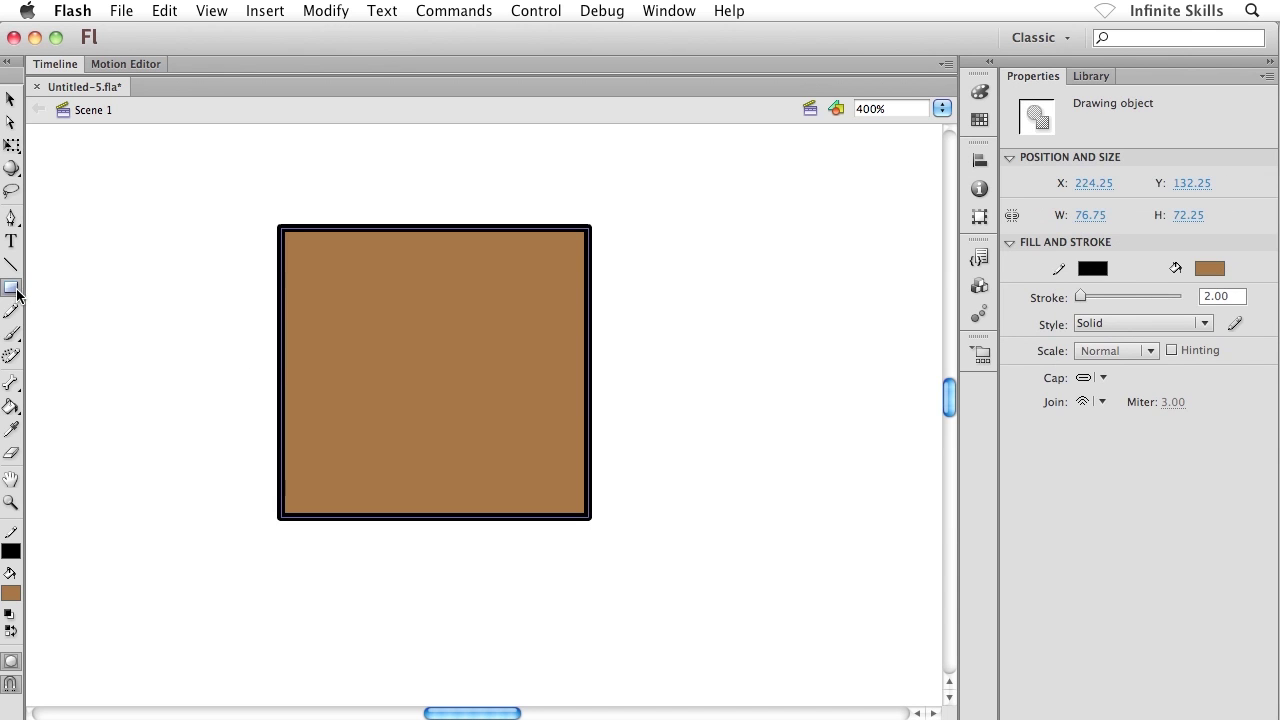
# With the Oval tool and cyan fill, draw a 45.80 × 45.80 circle right of the square
pyautogui.moveTo(11, 287); pyautogui.dragTo(70, 308)
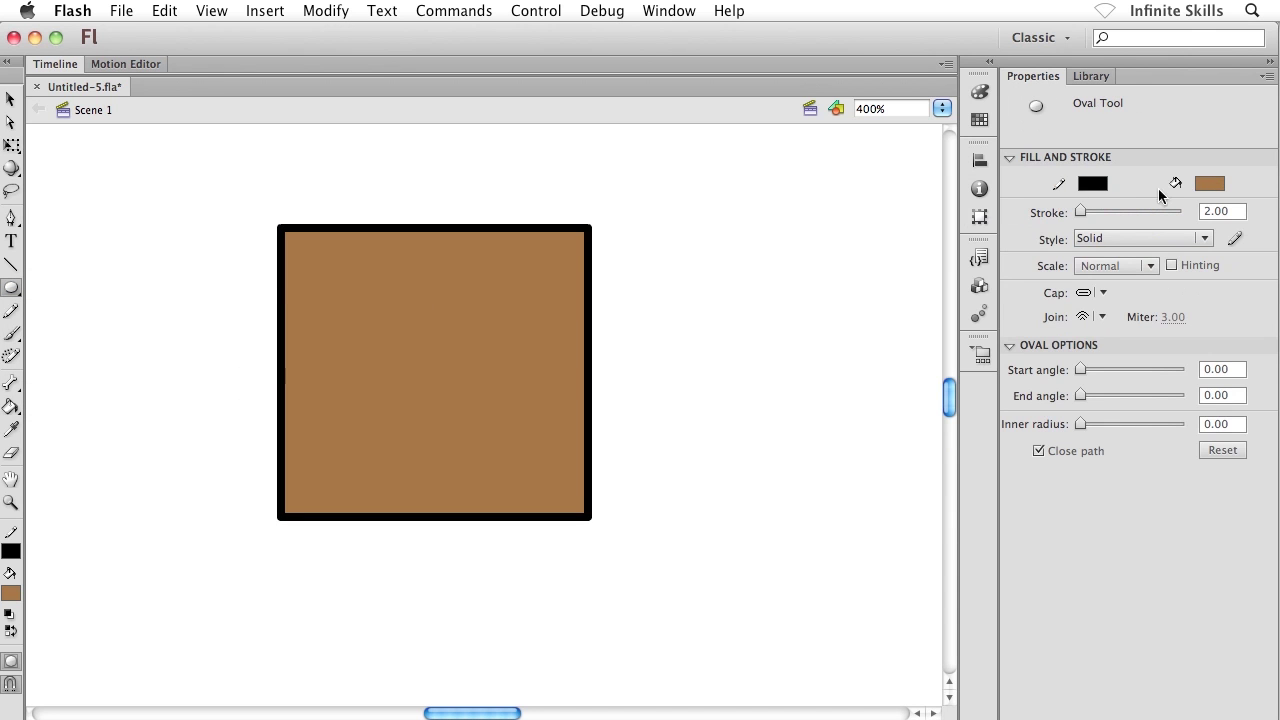
pyautogui.click(1208, 183)
pyautogui.click(1165, 302)
pyautogui.moveTo(699, 271)
pyautogui.mouseDown()
pyautogui.moveTo(829, 383)
pyautogui.moveTo(862, 442)
pyautogui.mouseUp()
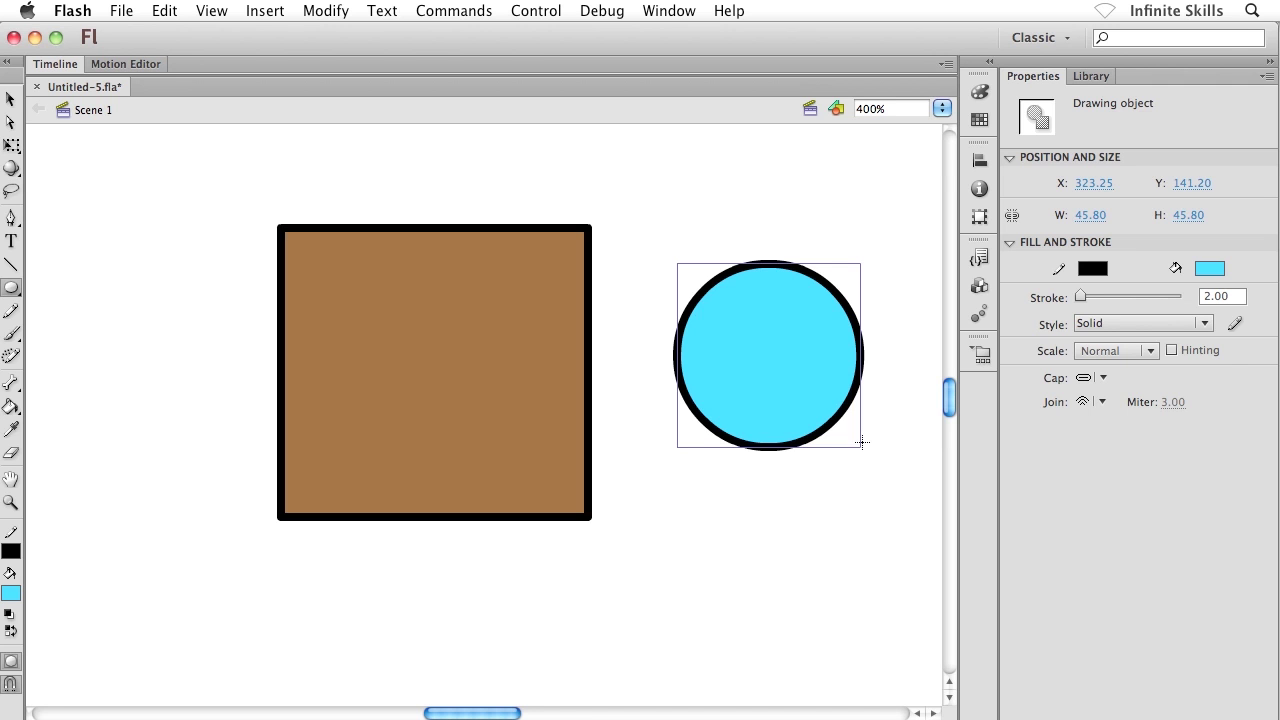
# Move the circle and the brown square so the circle overlaps the square's right side
pyautogui.press('v')
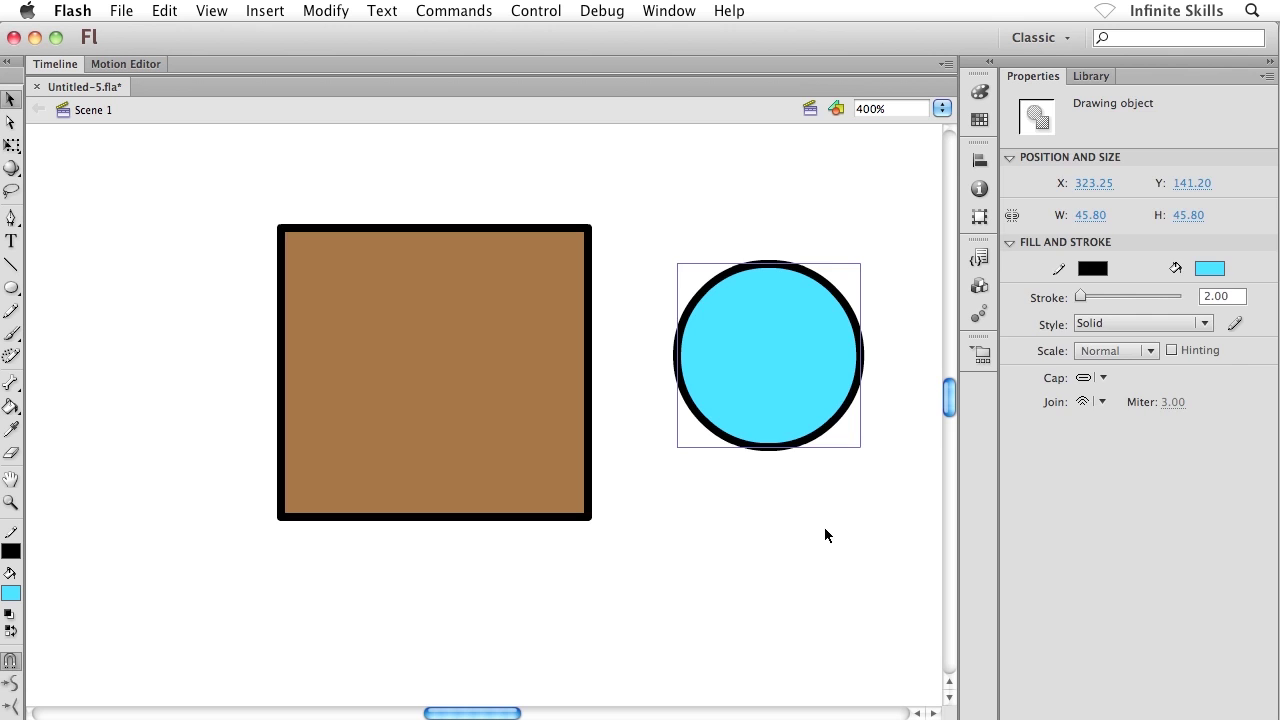
pyautogui.click(824, 527)
pyautogui.moveTo(784, 368); pyautogui.dragTo(561, 372)
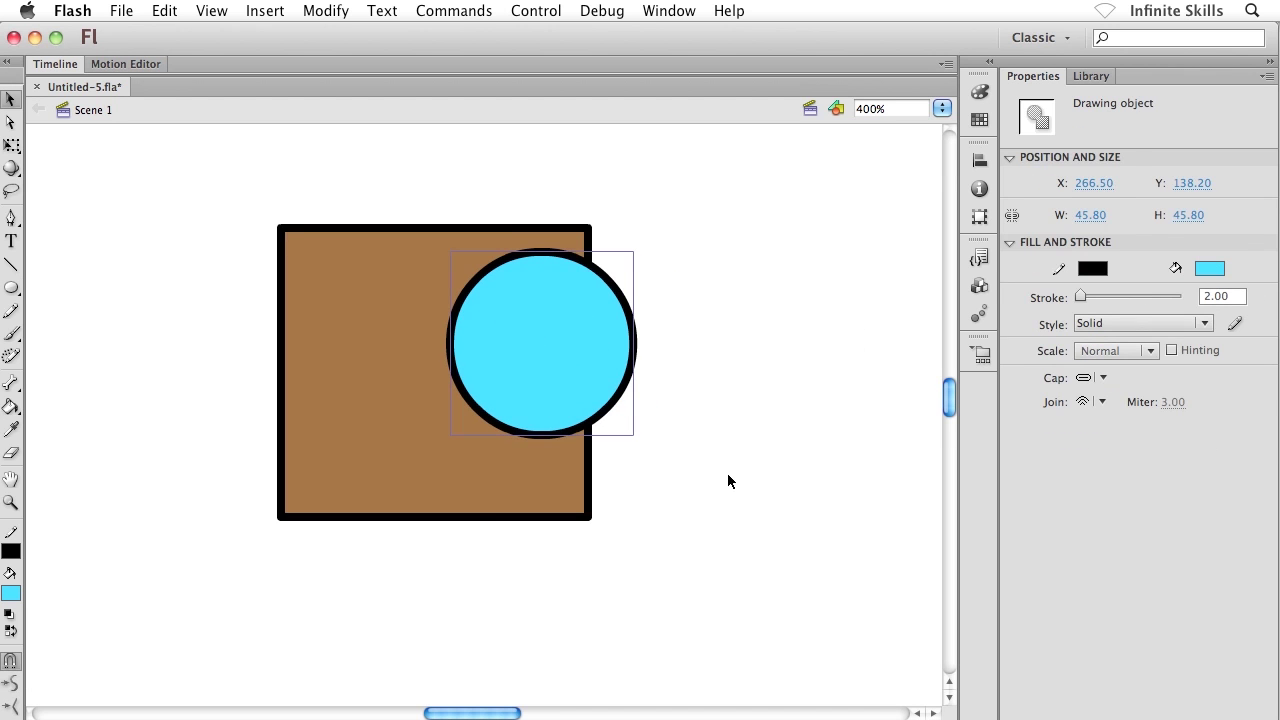
pyautogui.click(729, 480)
pyautogui.moveTo(429, 497); pyautogui.dragTo(386, 457)
pyautogui.click(707, 482)
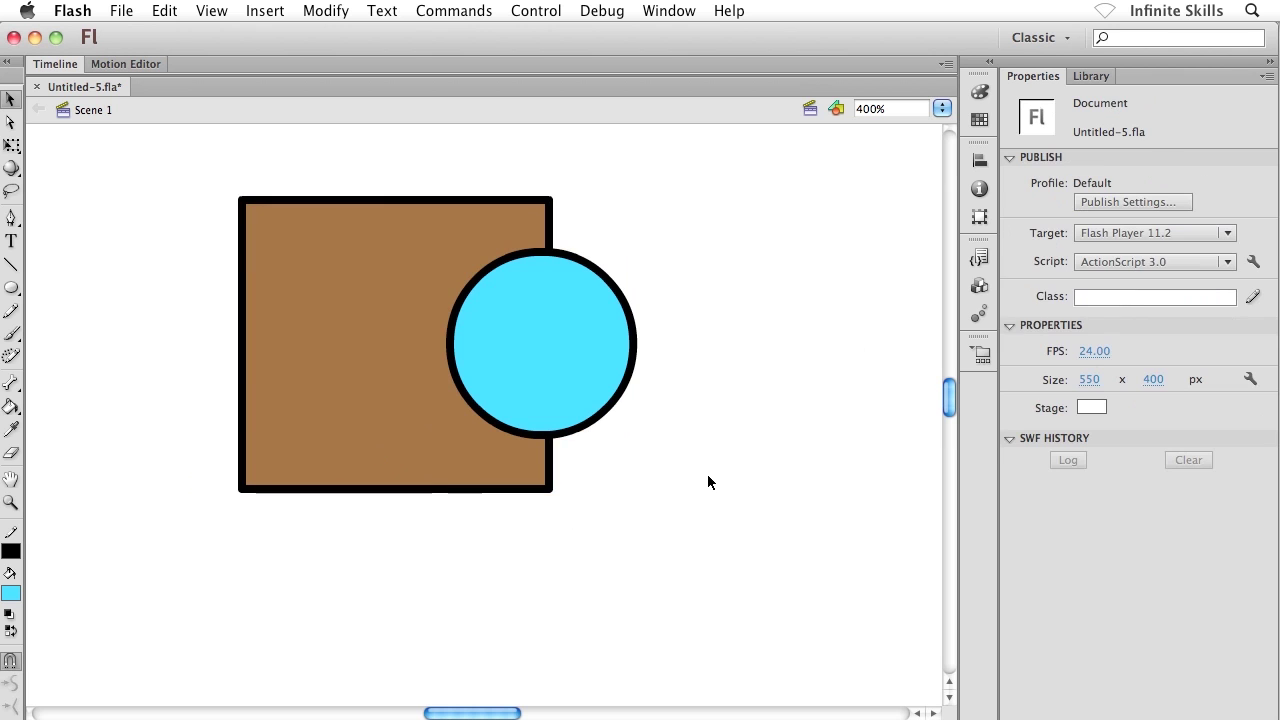